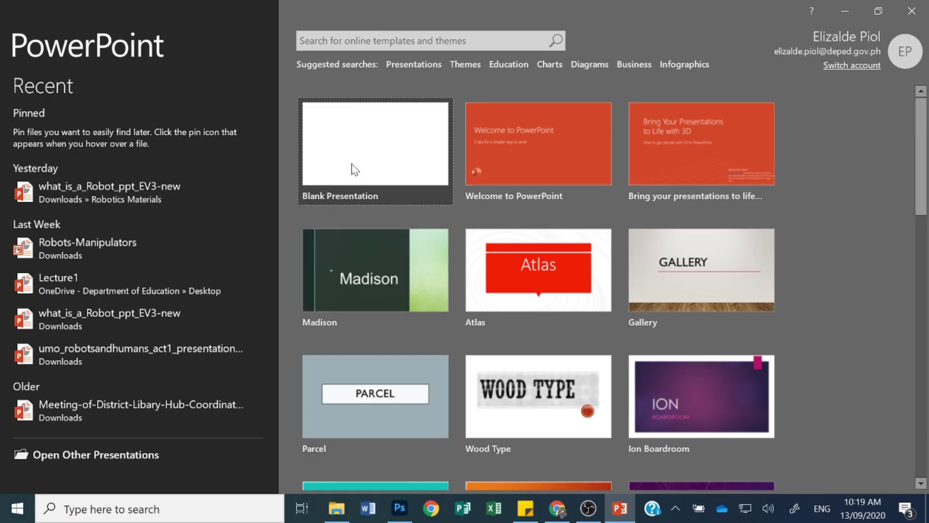
Create a blank presentation and keep its slide size at Widescreen (16:9).
{"action": "left_click", "coordinate": [354, 170]}
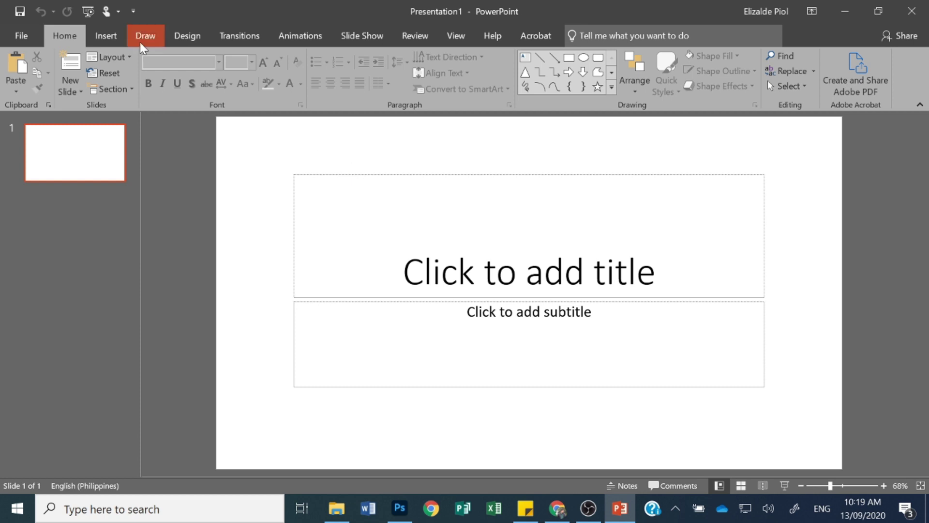
{"action": "left_click", "coordinate": [177, 37]}
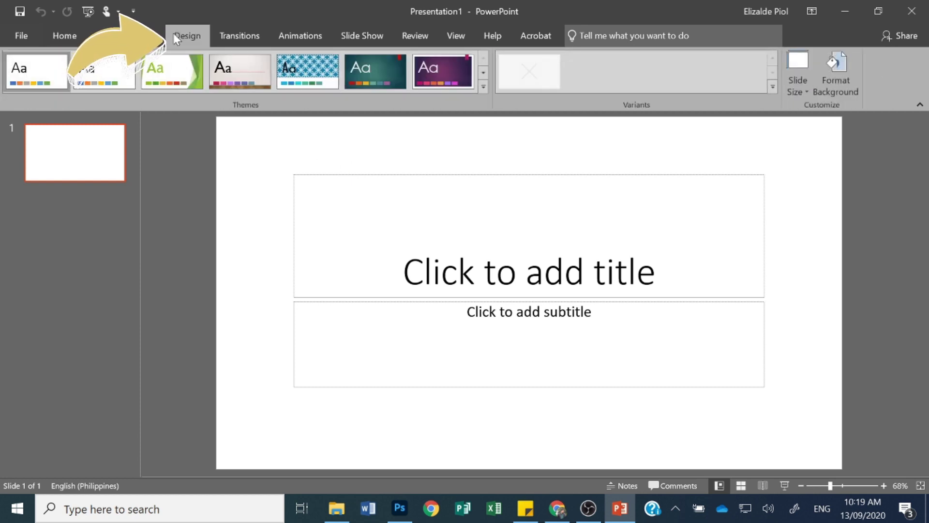
{"action": "left_click", "coordinate": [793, 81]}
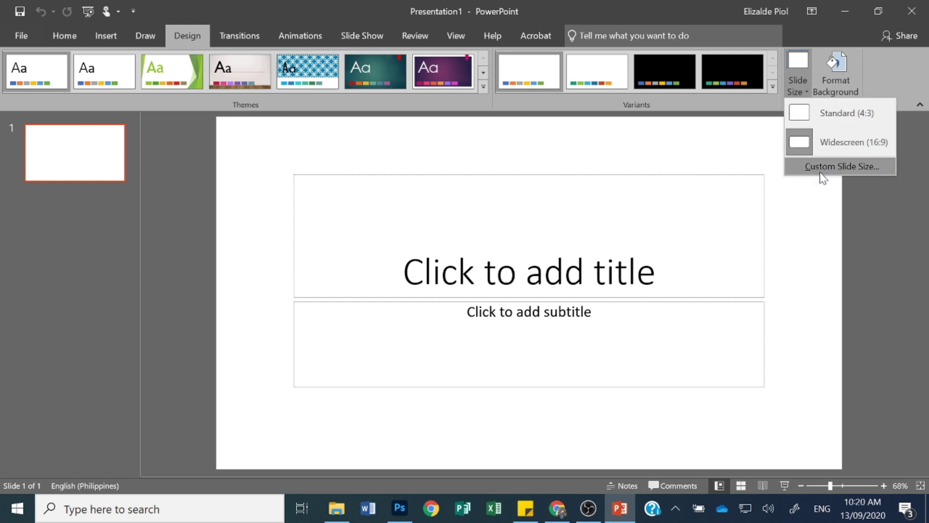
{"action": "left_click", "coordinate": [865, 152]}
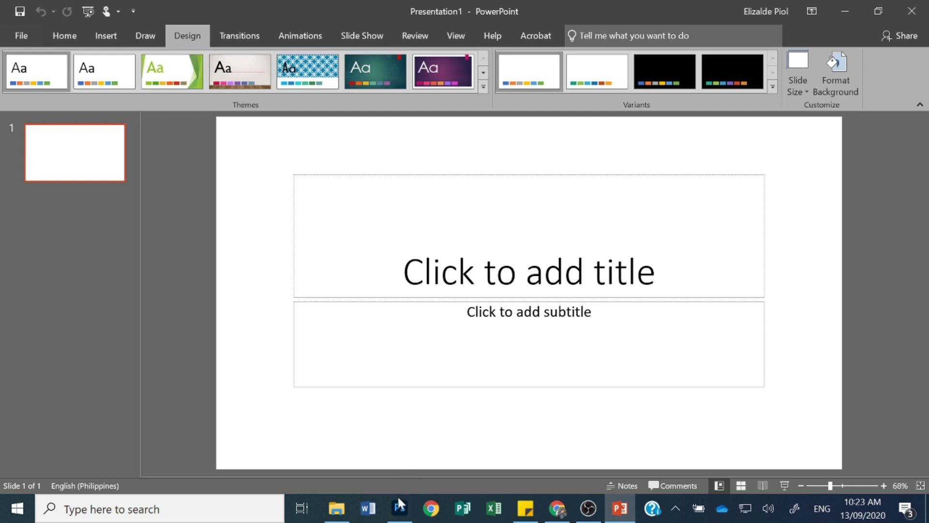
Switch to Photoshop and start a new document measured in centimeters.
{"action": "left_click", "coordinate": [399, 509]}
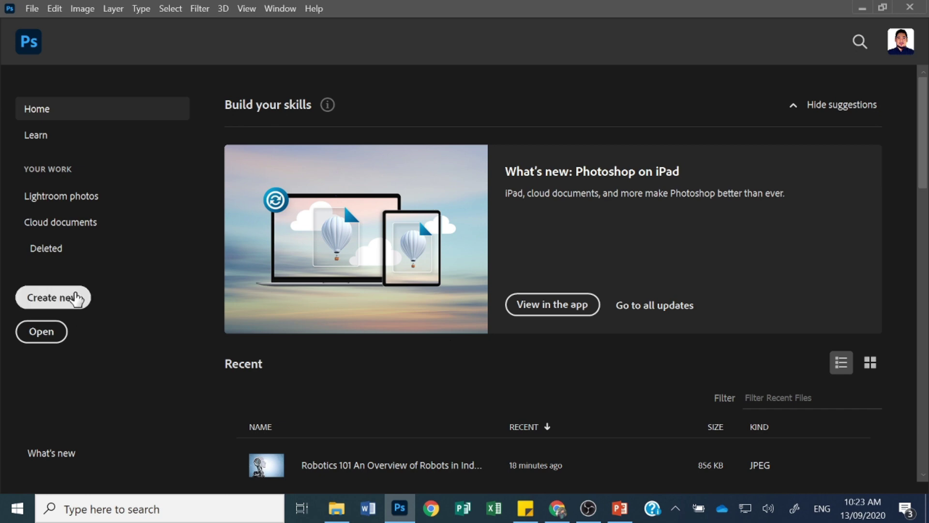
{"action": "left_click", "coordinate": [76, 298]}
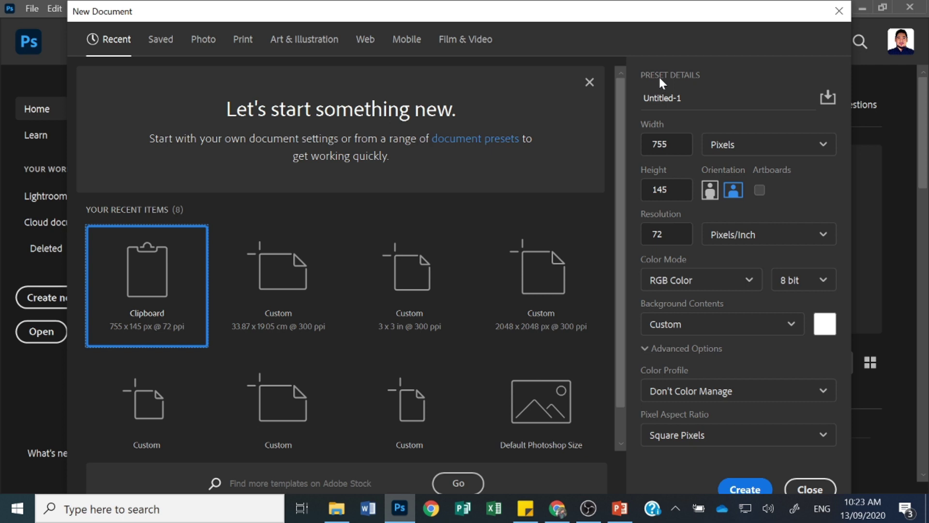
{"action": "left_click", "coordinate": [736, 155]}
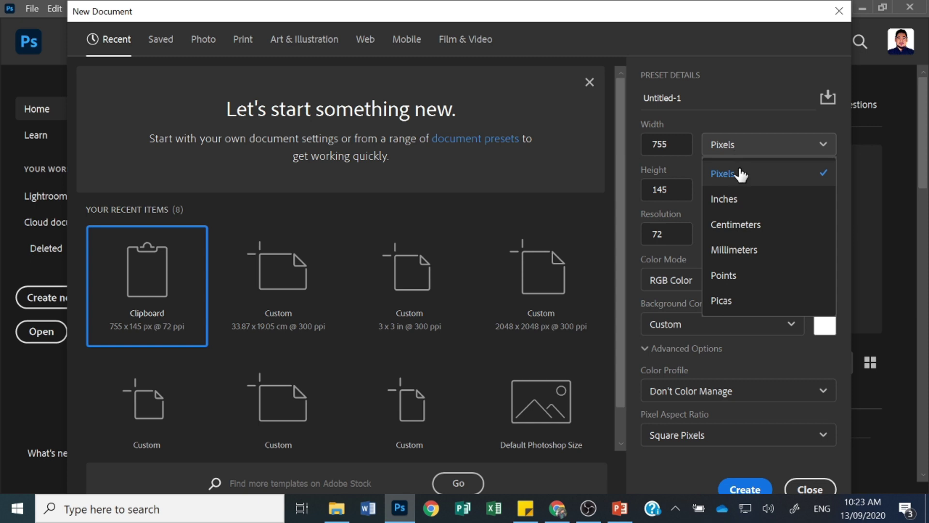
{"action": "left_click", "coordinate": [740, 237]}
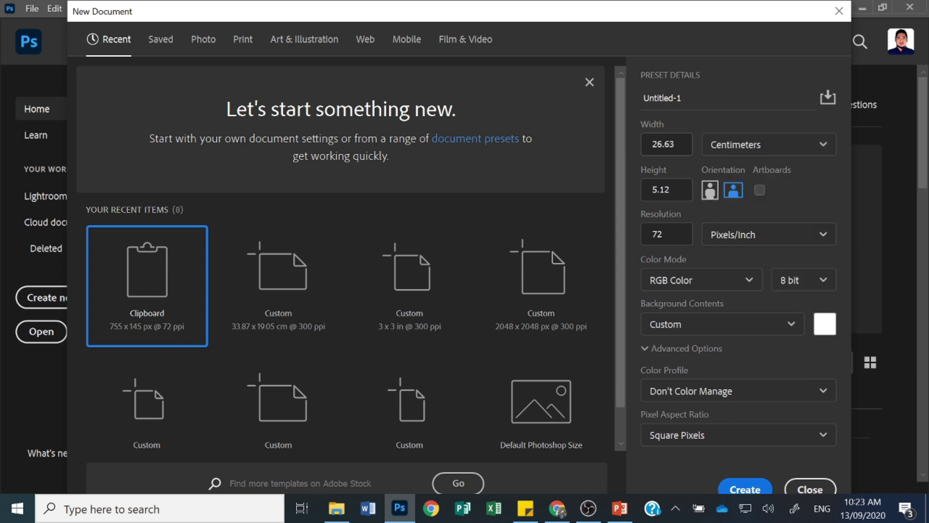
Create the document at 33.867 × 19.05 cm, 300 ppi, with a transparent background.
{"action": "left_click", "coordinate": [666, 144]}
{"action": "type", "text": "33.867"}
{"action": "key", "text": "Tab"}
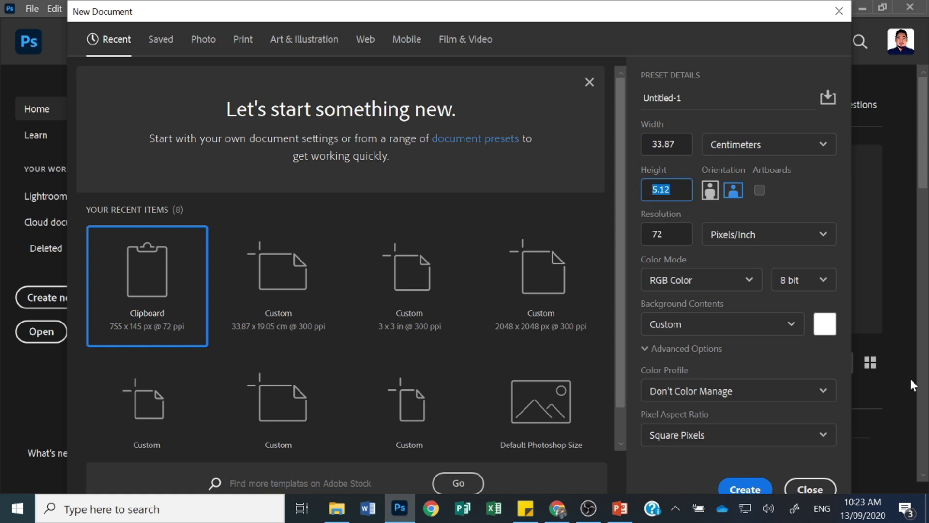
{"action": "type", "text": "19.05"}
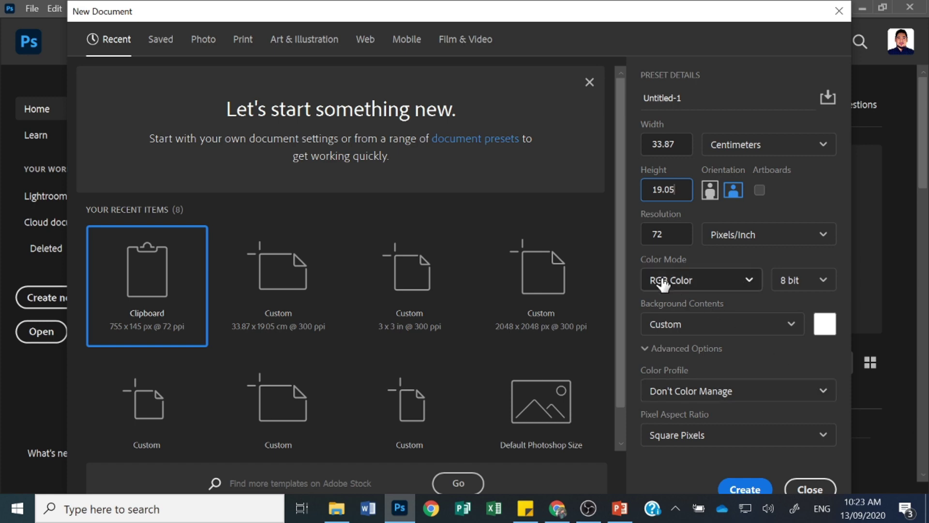
{"action": "key", "text": "Tab"}
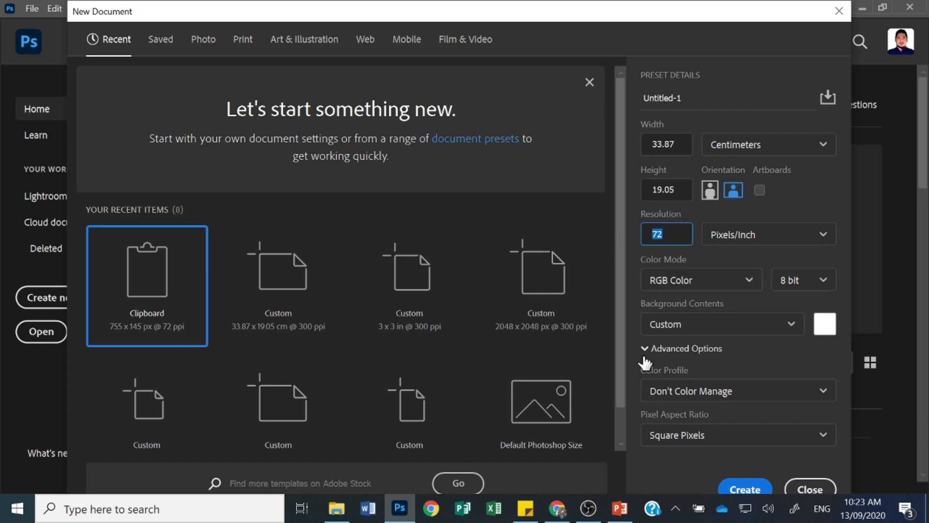
{"action": "type", "text": "300"}
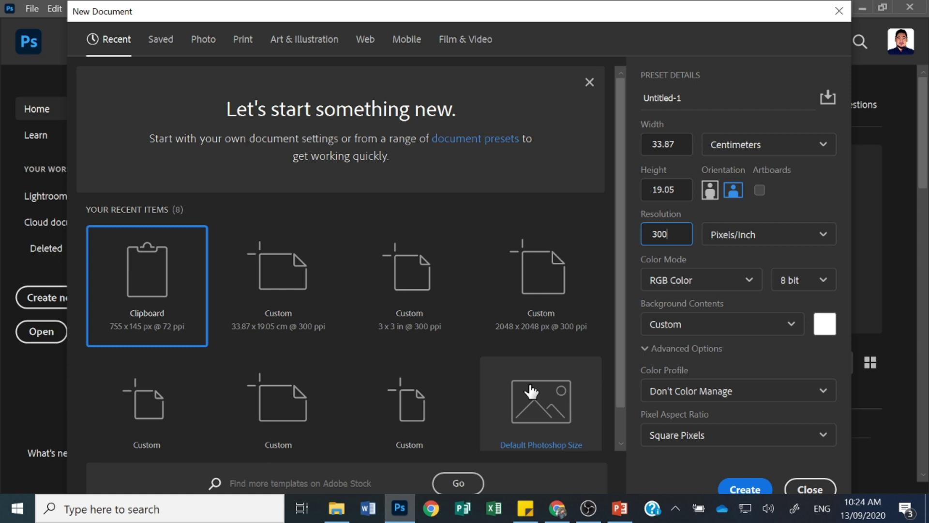
{"action": "left_click", "coordinate": [776, 324]}
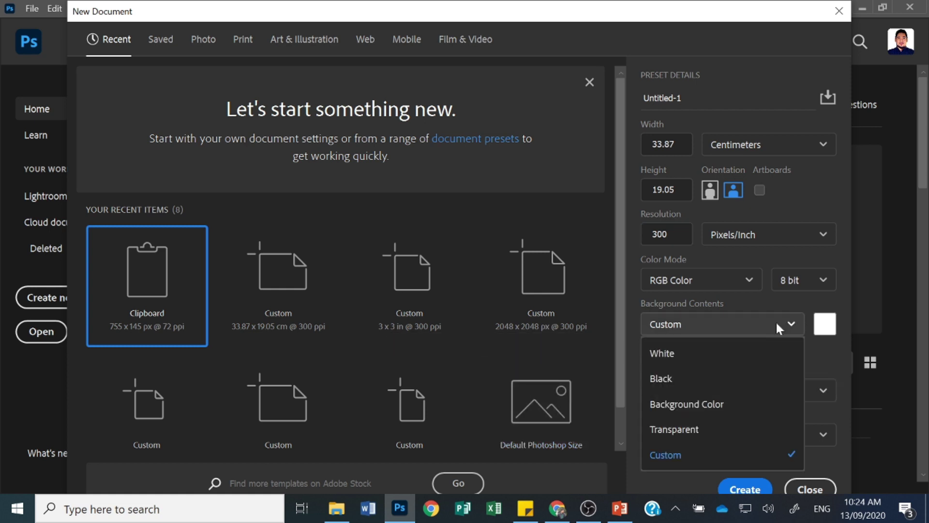
{"action": "left_click", "coordinate": [719, 424]}
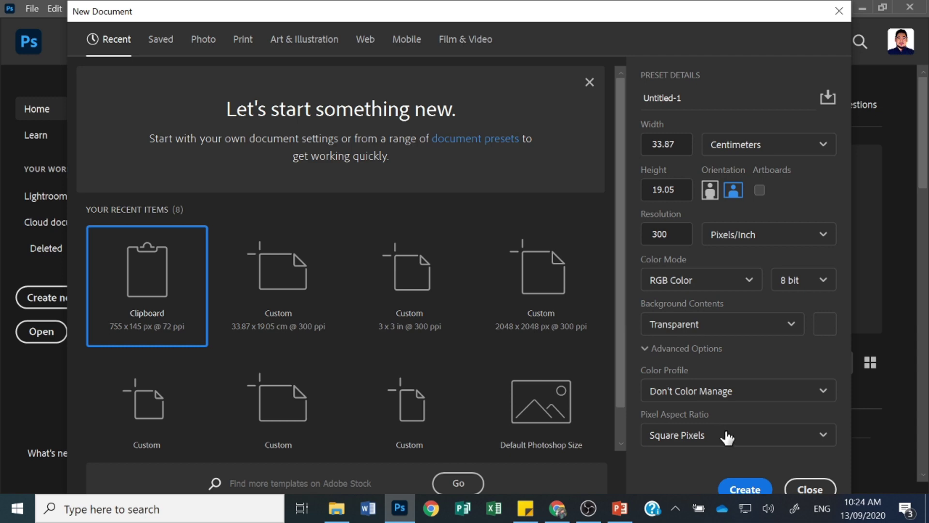
{"action": "left_click", "coordinate": [747, 490]}
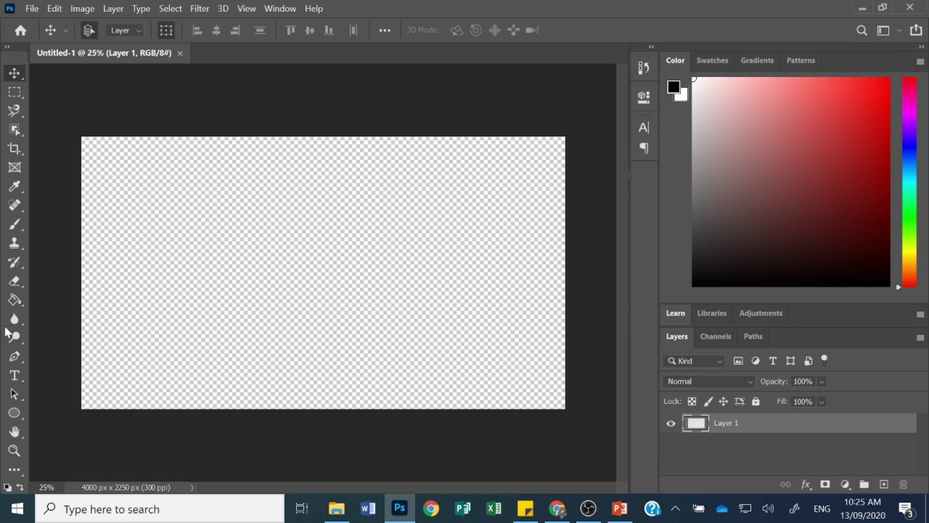
Select the Paint Bucket Tool from the toolbar.
{"action": "left_click", "coordinate": [15, 303]}
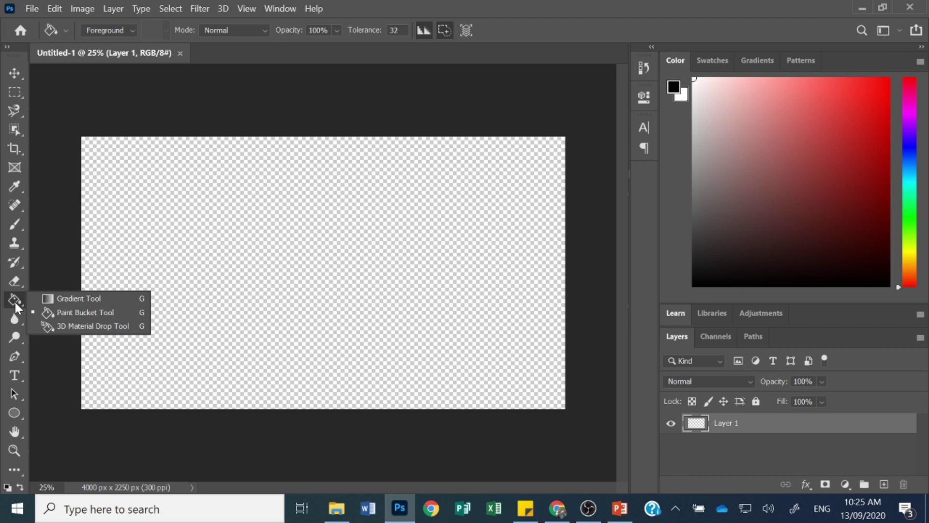
Confirm black as the foreground colour and fill the whole canvas with solid black.
{"action": "left_click", "coordinate": [54, 312]}
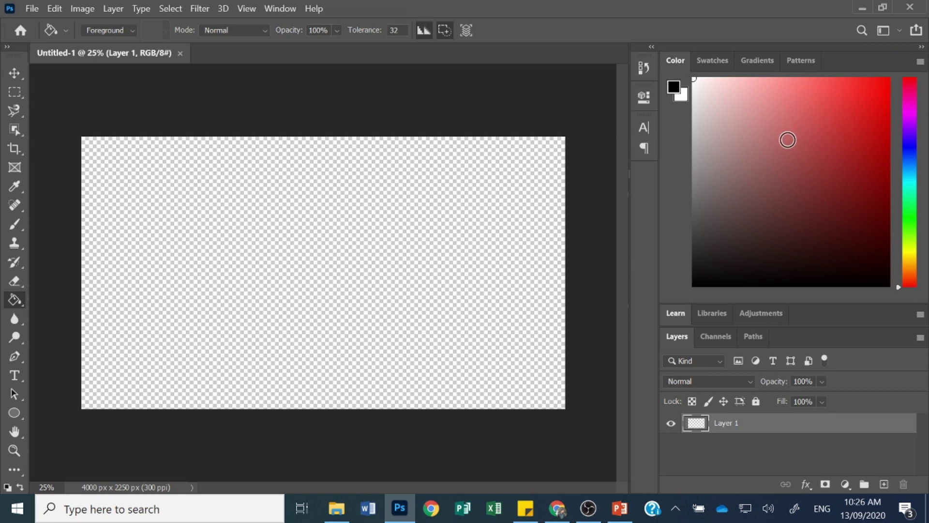
{"action": "left_click", "coordinate": [677, 88]}
{"action": "left_click", "coordinate": [679, 91]}
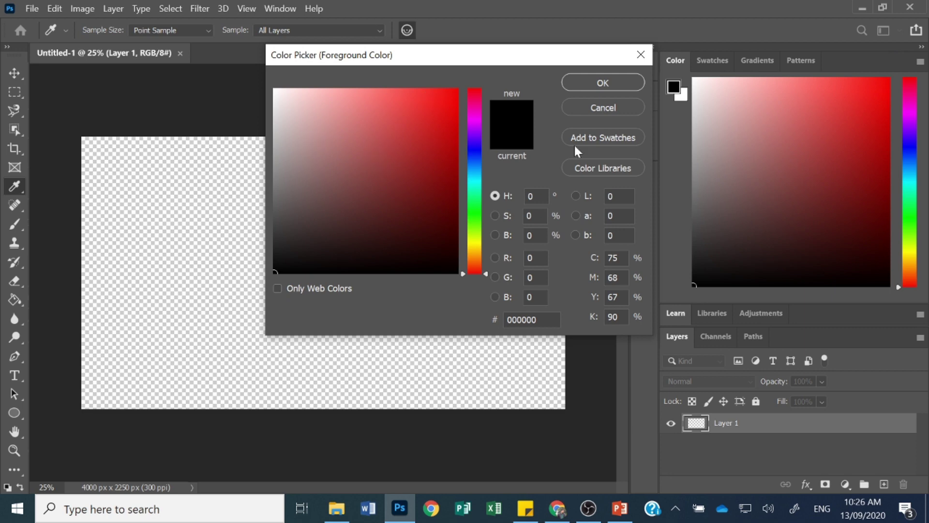
{"action": "left_click", "coordinate": [632, 106]}
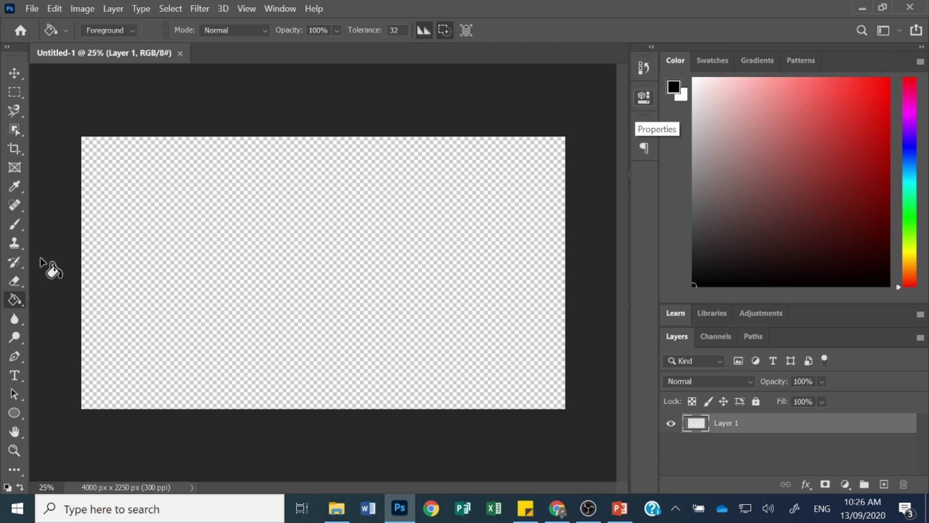
{"action": "left_click", "coordinate": [309, 234]}
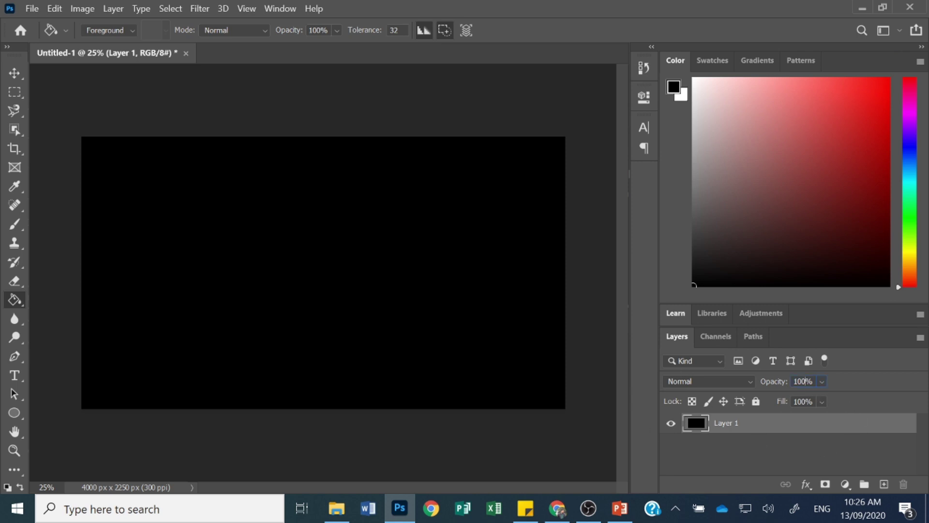
{"action": "left_click", "coordinate": [813, 380]}
Set Layer 1's opacity to 50% and switch to the Move tool.
{"action": "type", "text": "50"}
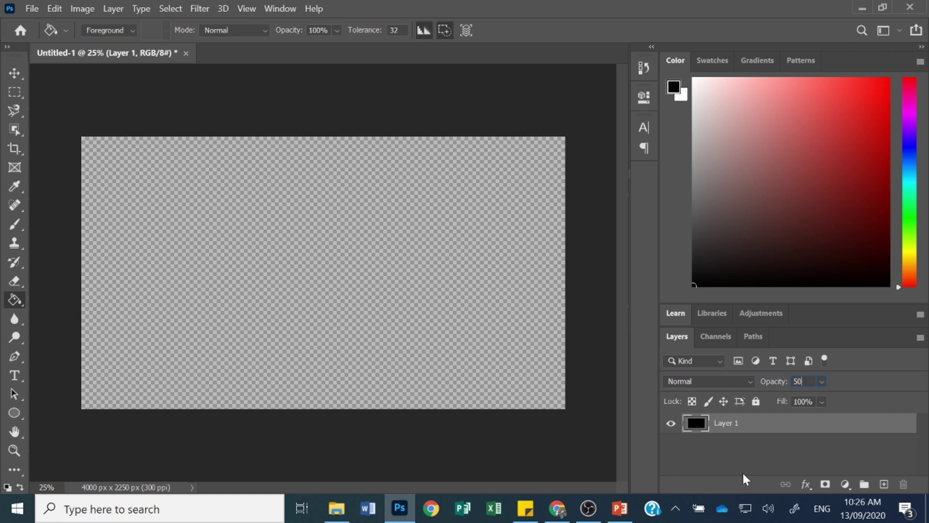
{"action": "key", "text": "Return"}
{"action": "left_click", "coordinate": [12, 74]}
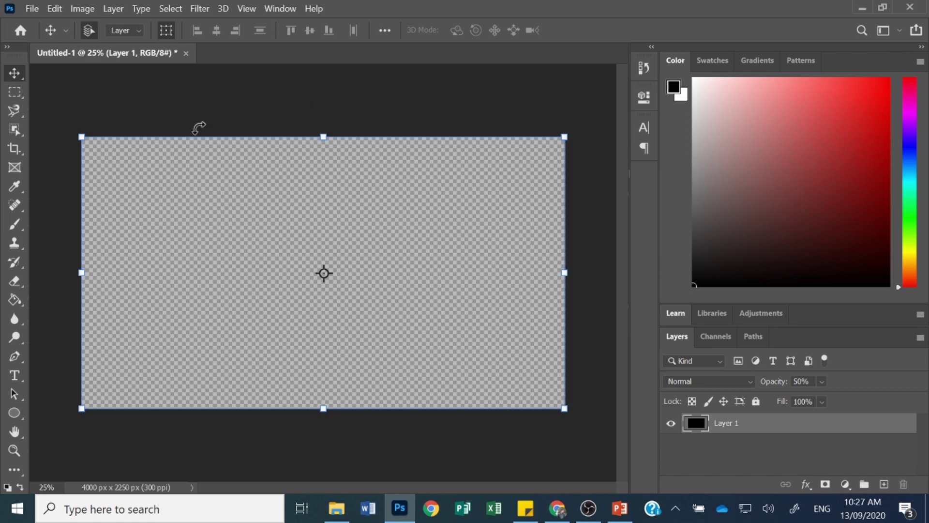
Add a new empty layer above Layer 1 and pick the Rectangle tool.
{"action": "left_click", "coordinate": [883, 485]}
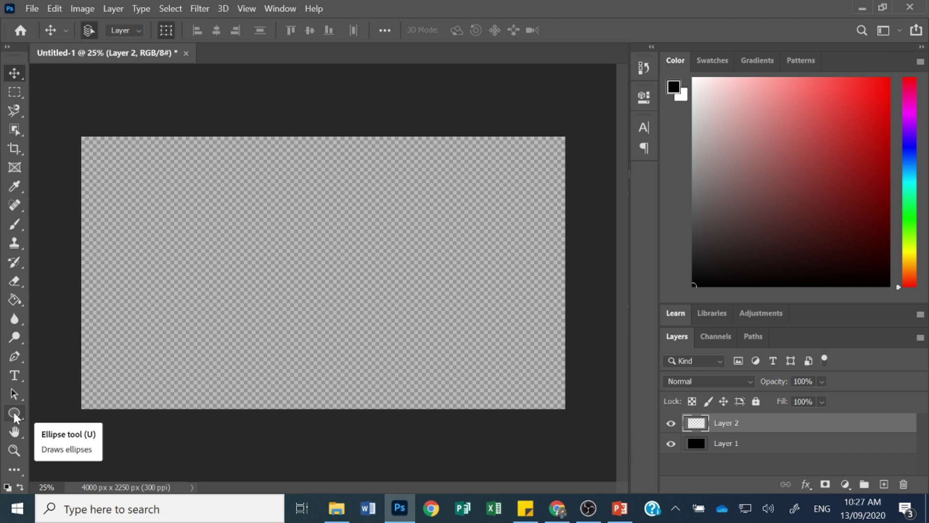
{"action": "left_click", "coordinate": [13, 412]}
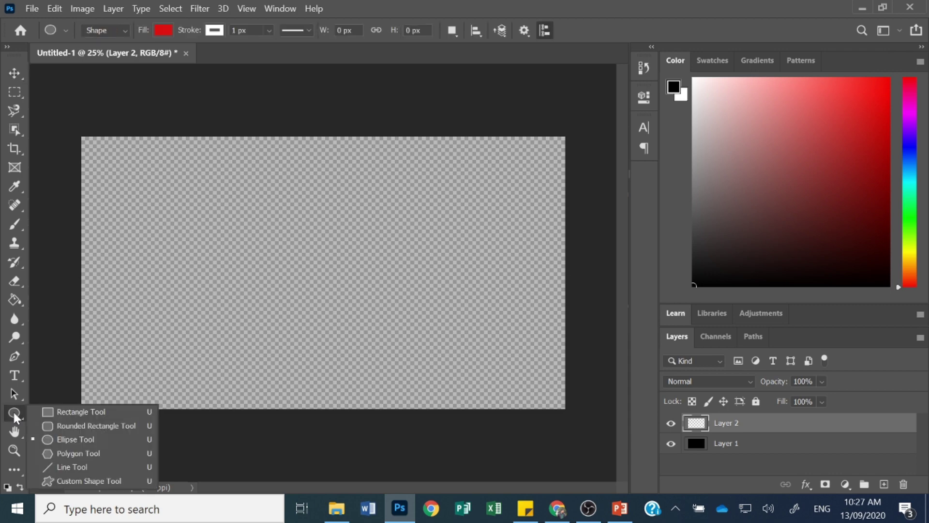
{"action": "left_click", "coordinate": [44, 411]}
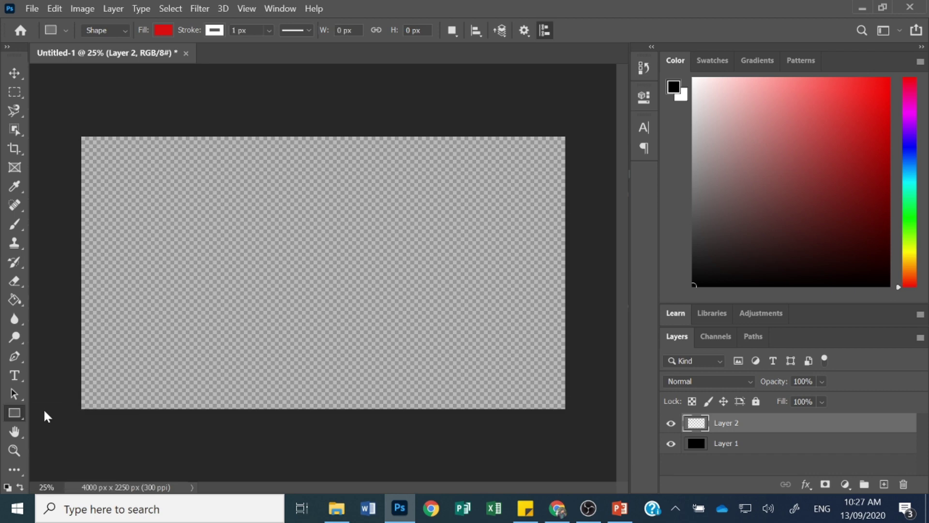
Give the rectangle a red fill and a 15 px yellow stroke.
{"action": "left_click", "coordinate": [162, 34]}
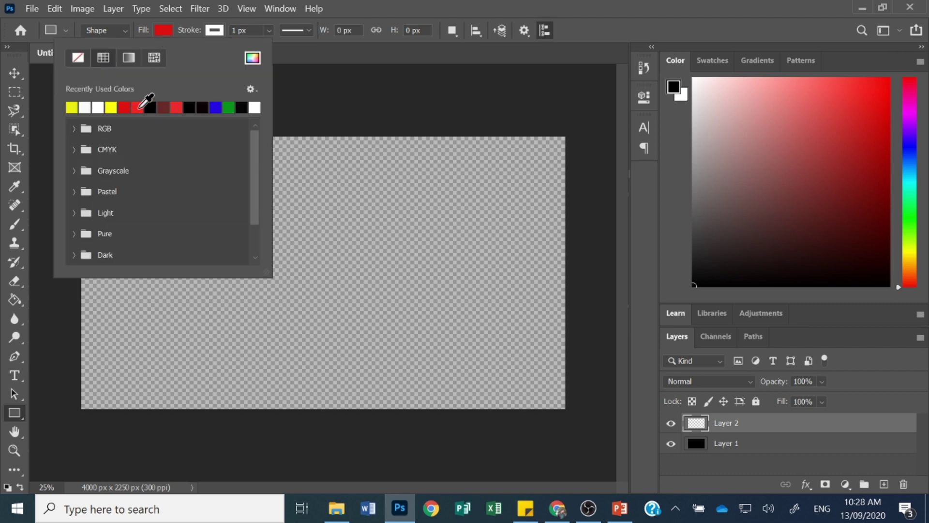
{"action": "left_click", "coordinate": [124, 107]}
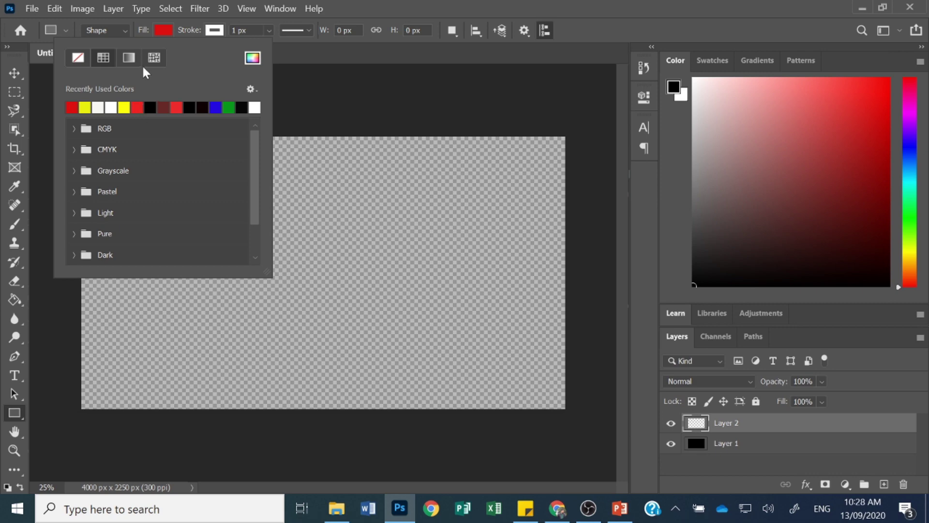
{"action": "left_click", "coordinate": [222, 28]}
{"action": "left_click", "coordinate": [221, 28]}
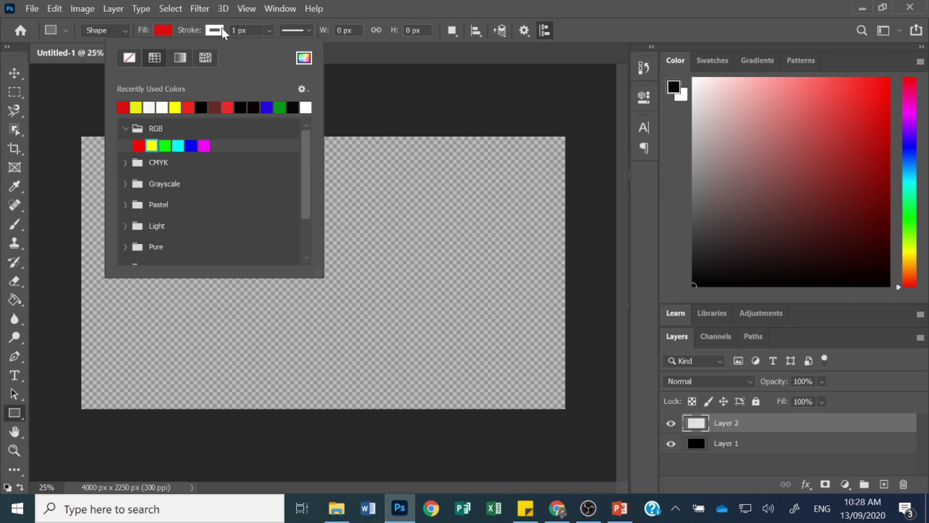
{"action": "left_click", "coordinate": [176, 105]}
{"action": "key", "text": "Return"}
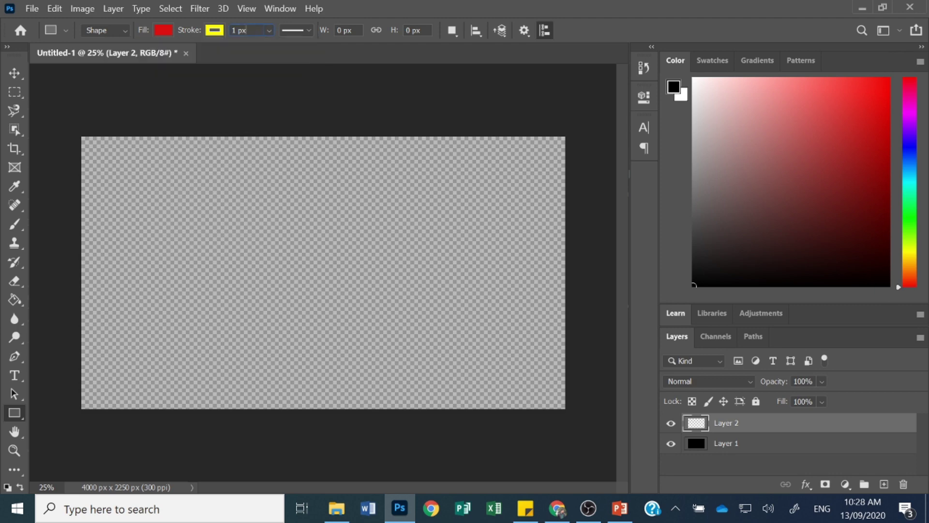
{"action": "key", "text": "BackSpace"}
{"action": "key", "text": "BackSpace"}
{"action": "key", "text": "BackSpace"}
{"action": "type", "text": "5"}
{"action": "key", "text": "Return"}
Draw the red banner across the canvas top, deselect it, and add a new empty layer.
{"action": "left_click_drag", "start_coordinate": [66, 126], "coordinate": [568, 180]}
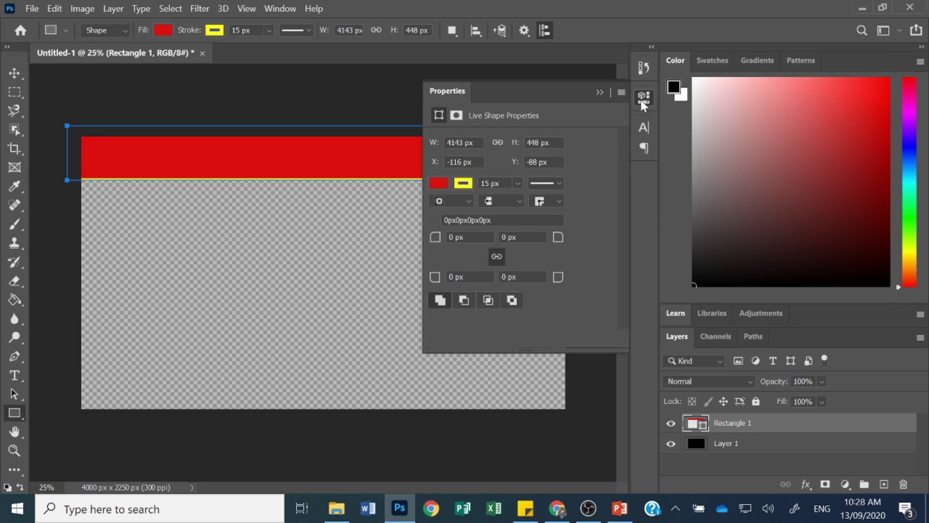
{"action": "left_click", "coordinate": [642, 103]}
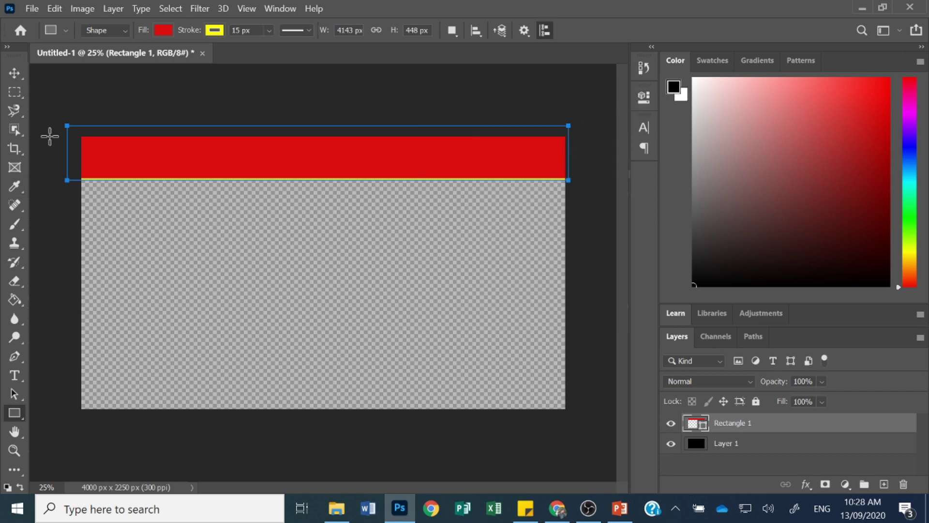
{"action": "left_click", "coordinate": [13, 72]}
{"action": "left_click", "coordinate": [65, 76]}
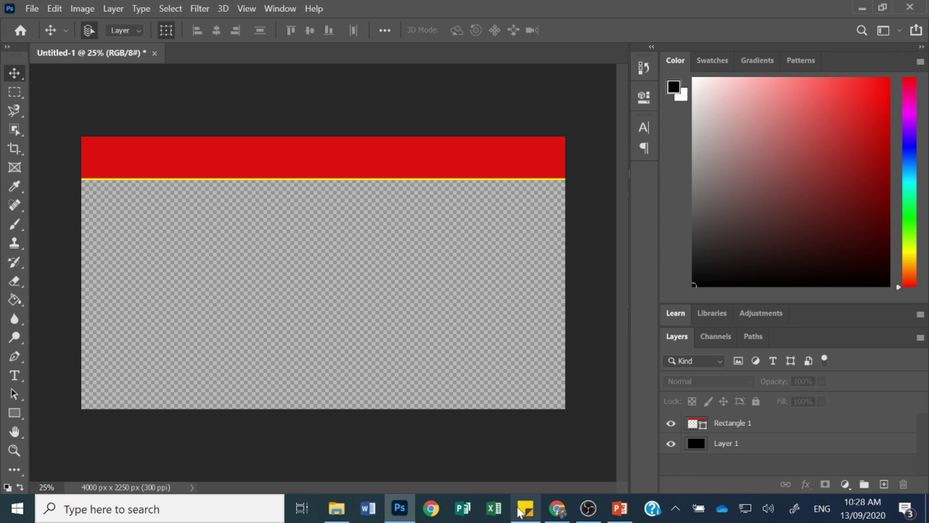
{"action": "left_click", "coordinate": [884, 484]}
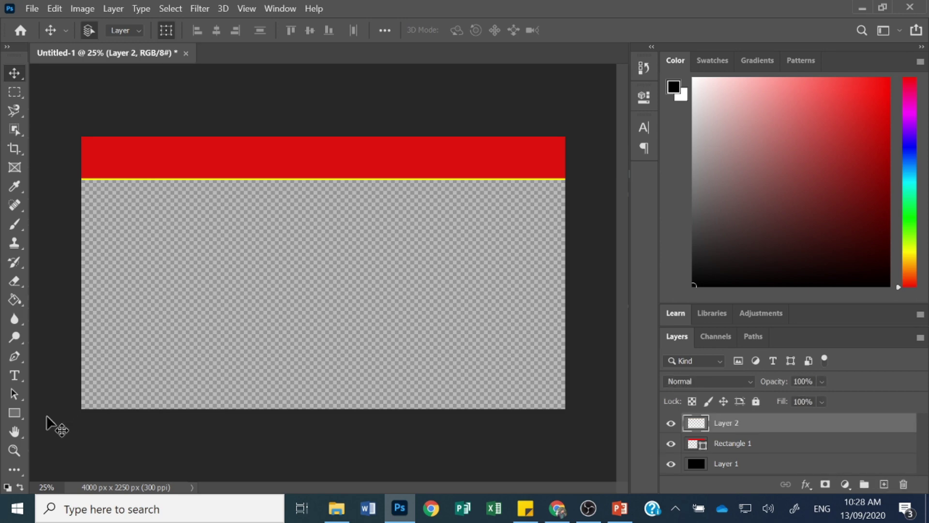
{"action": "left_click", "coordinate": [22, 420]}
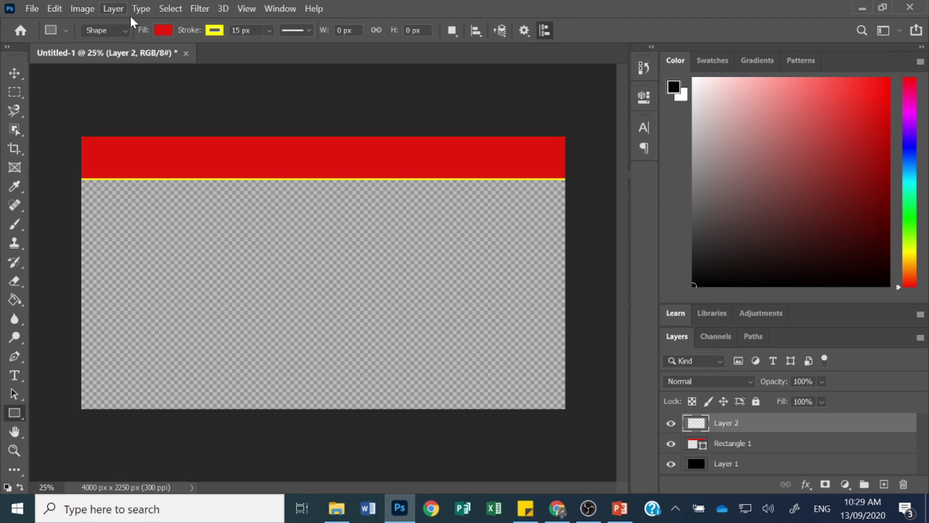
Draw a thin red bar with a white stroke along the canvas bottom, then deselect it.
{"action": "left_click", "coordinate": [213, 33]}
{"action": "left_click", "coordinate": [175, 107]}
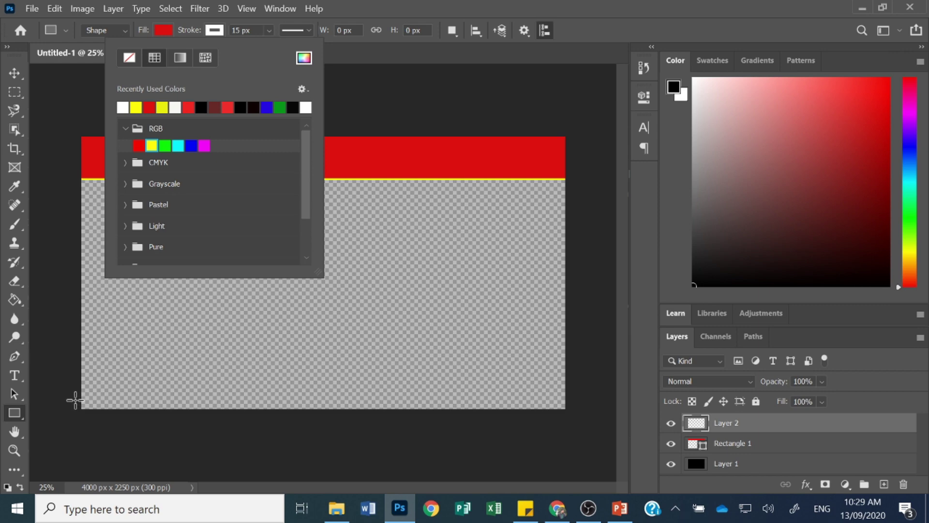
{"action": "left_click_drag", "start_coordinate": [75, 400], "coordinate": [570, 430]}
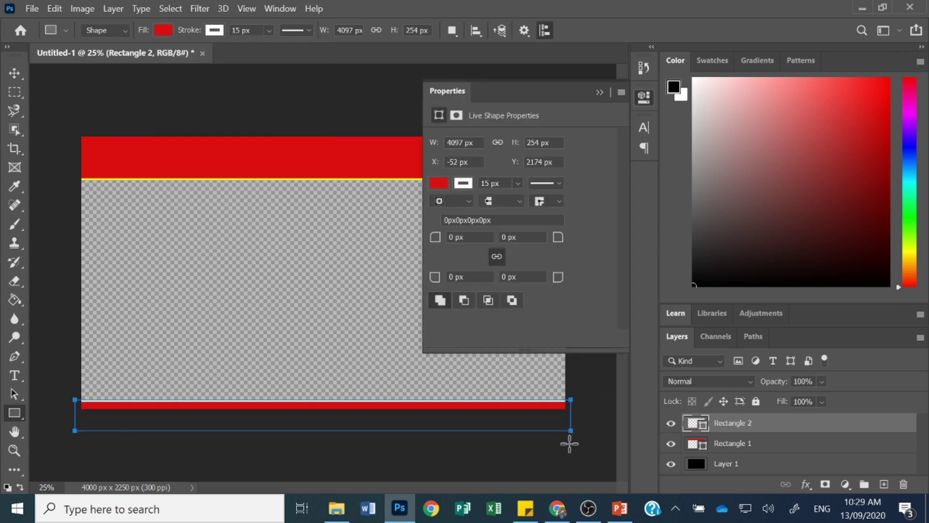
{"action": "left_click", "coordinate": [645, 97]}
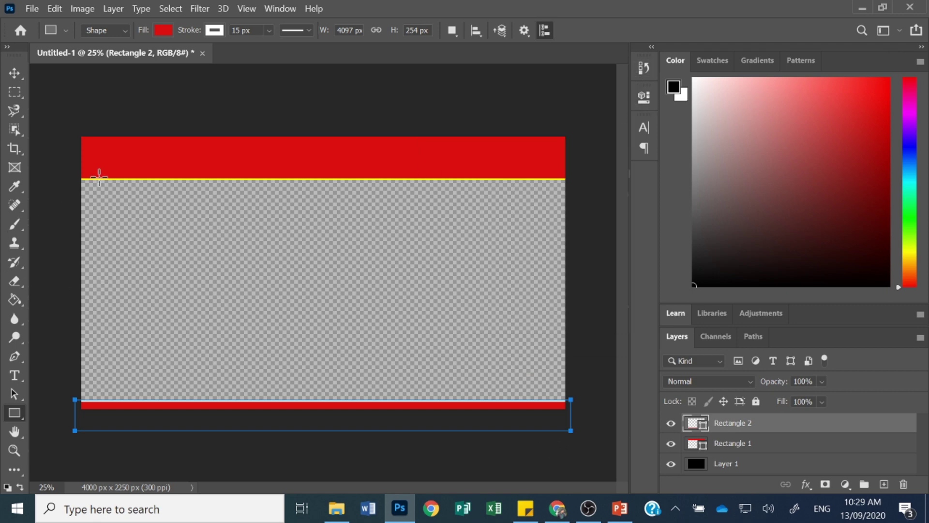
{"action": "left_click", "coordinate": [13, 68]}
{"action": "left_click", "coordinate": [138, 97]}
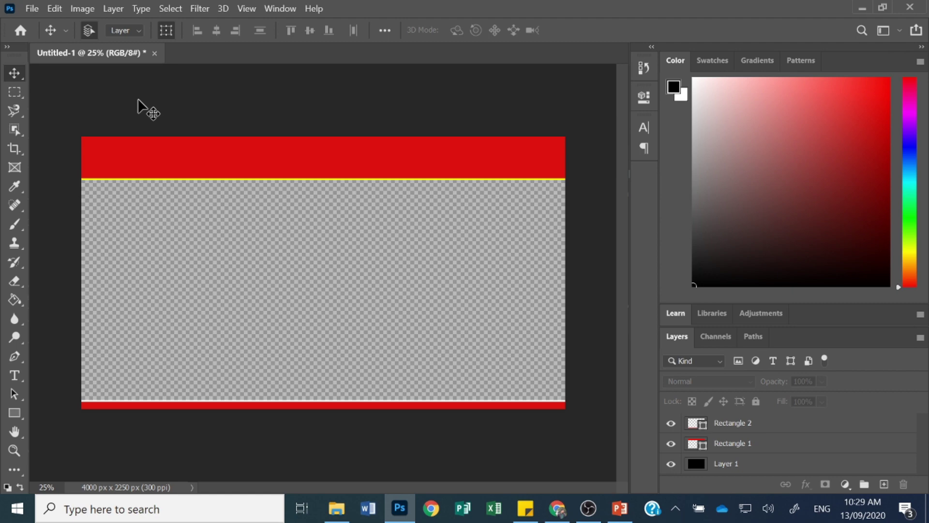
Open the Robotics 101 JPEG from Downloads and float it in its own window.
{"action": "left_click", "coordinate": [31, 10]}
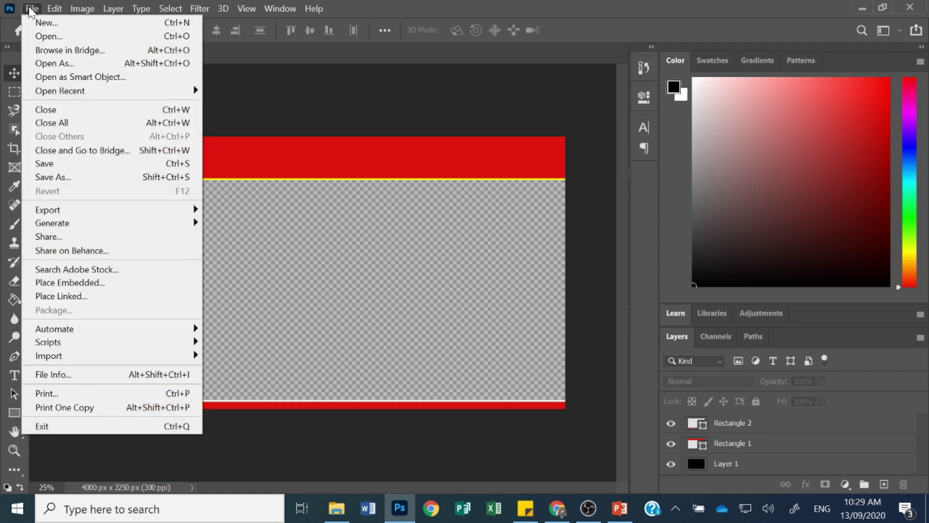
{"action": "left_click", "coordinate": [52, 33]}
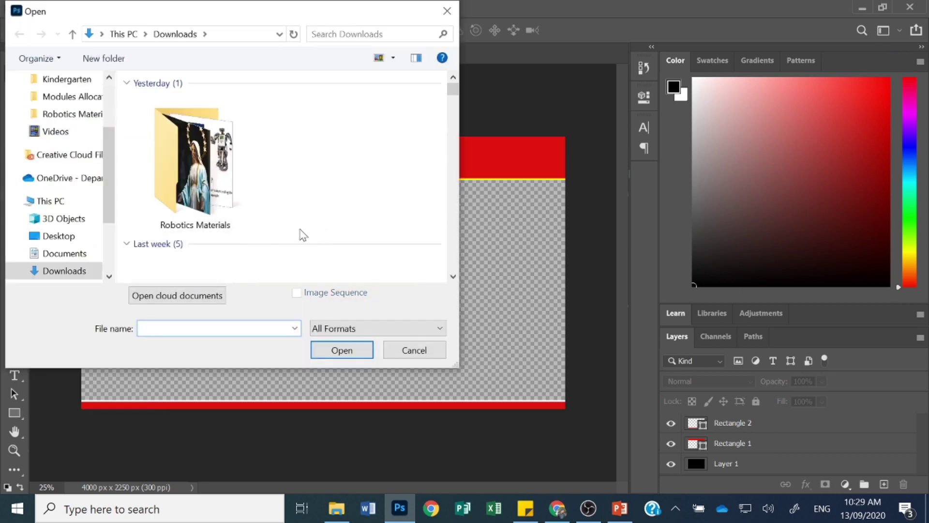
{"action": "scroll", "coordinate": [229, 221], "scroll_direction": "down", "scroll_amount": 3}
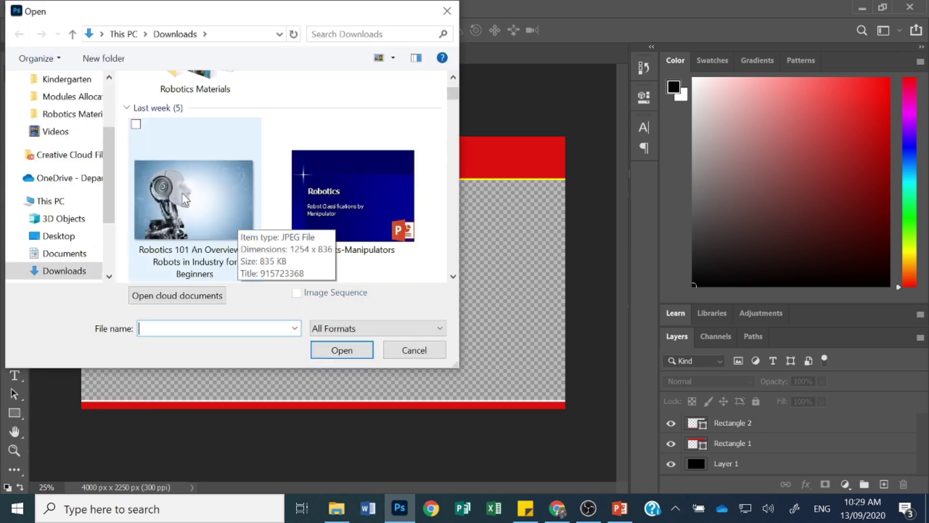
{"action": "left_click", "coordinate": [178, 207]}
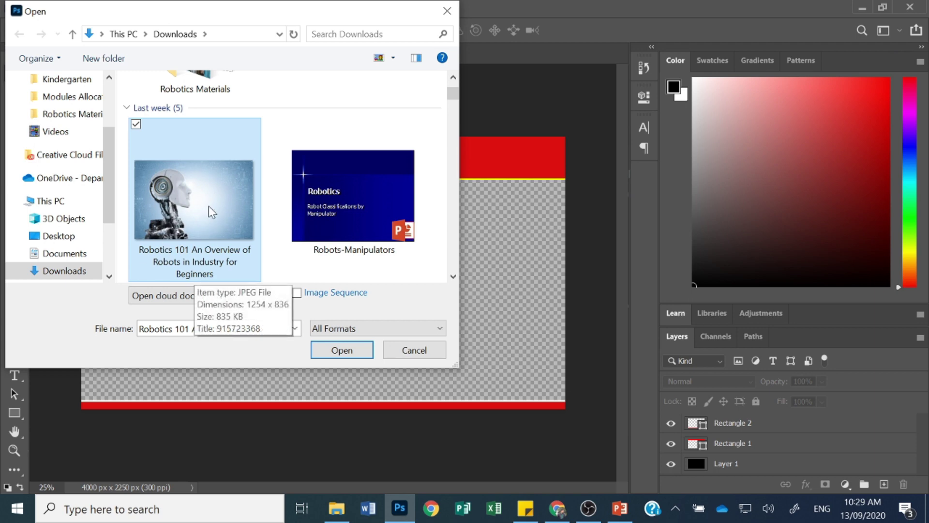
{"action": "left_click", "coordinate": [344, 355]}
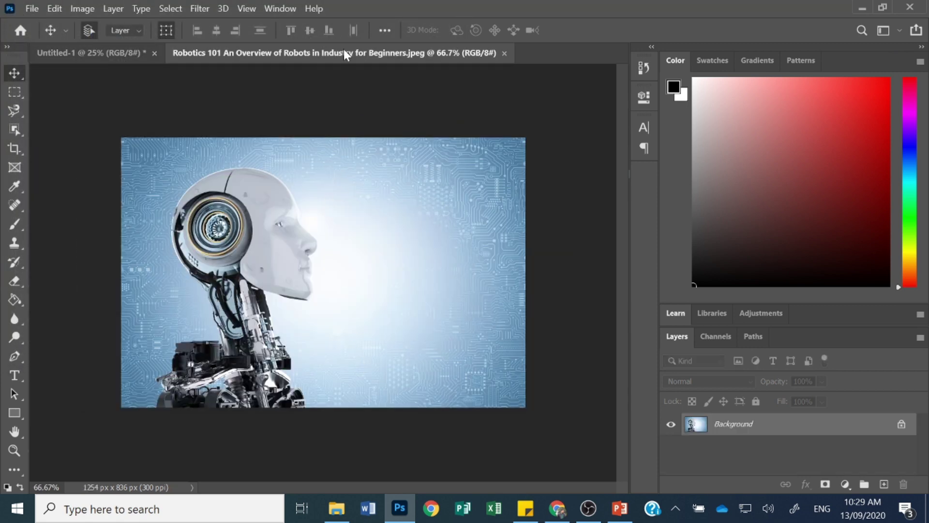
{"action": "left_click_drag", "start_coordinate": [348, 54], "coordinate": [229, 376]}
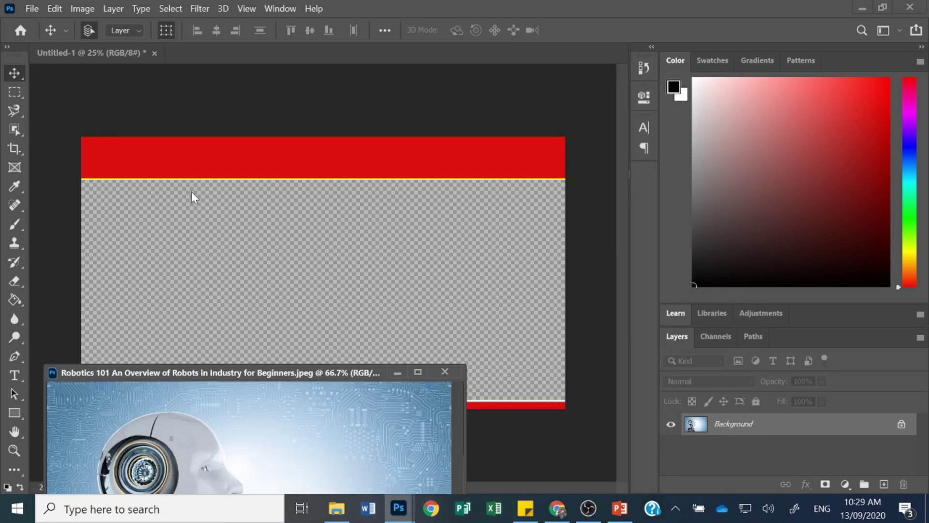
Copy the robot photo's layer into the Untitled-1 design as a new layer.
{"action": "left_click", "coordinate": [504, 179]}
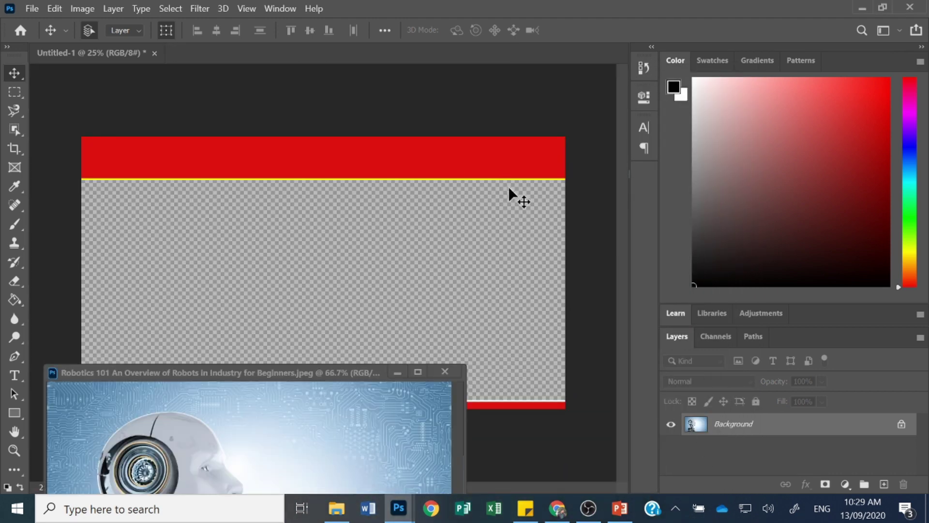
{"action": "left_click", "coordinate": [883, 485]}
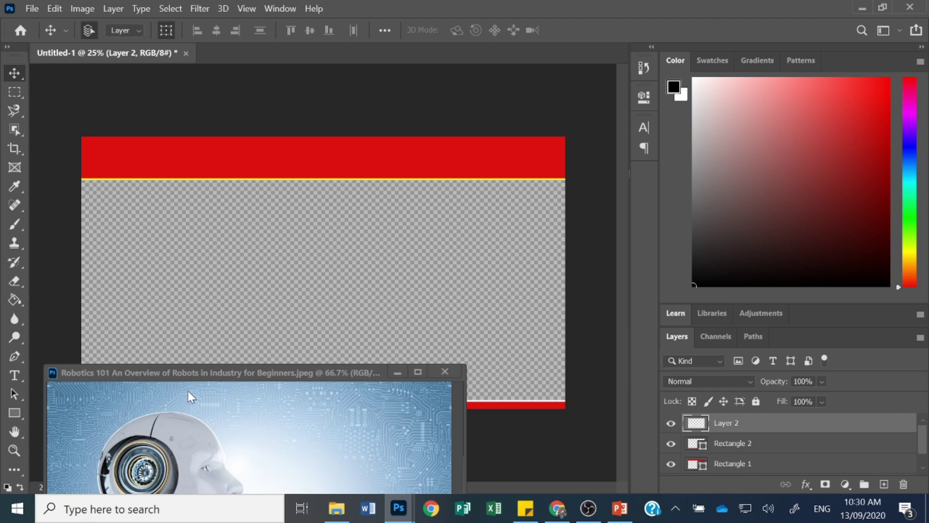
{"action": "left_click", "coordinate": [198, 376]}
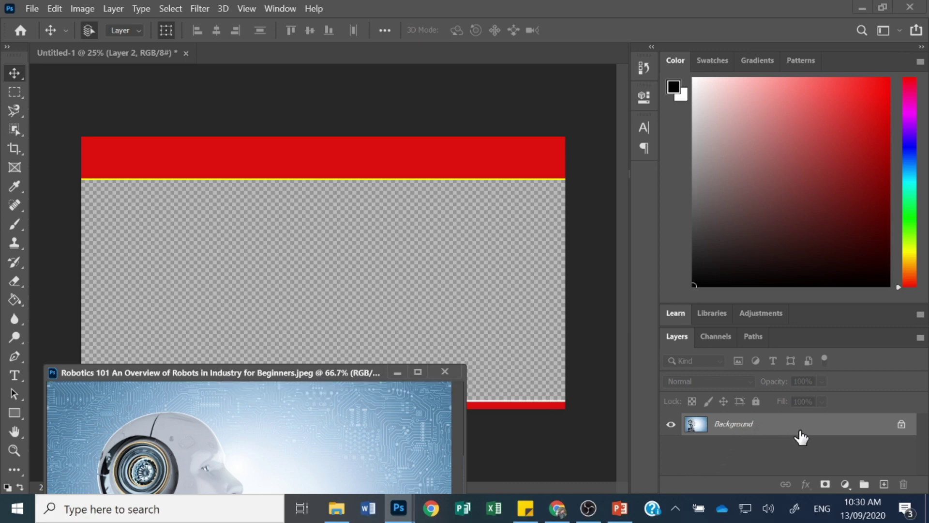
{"action": "left_click_drag", "start_coordinate": [805, 434], "coordinate": [347, 227]}
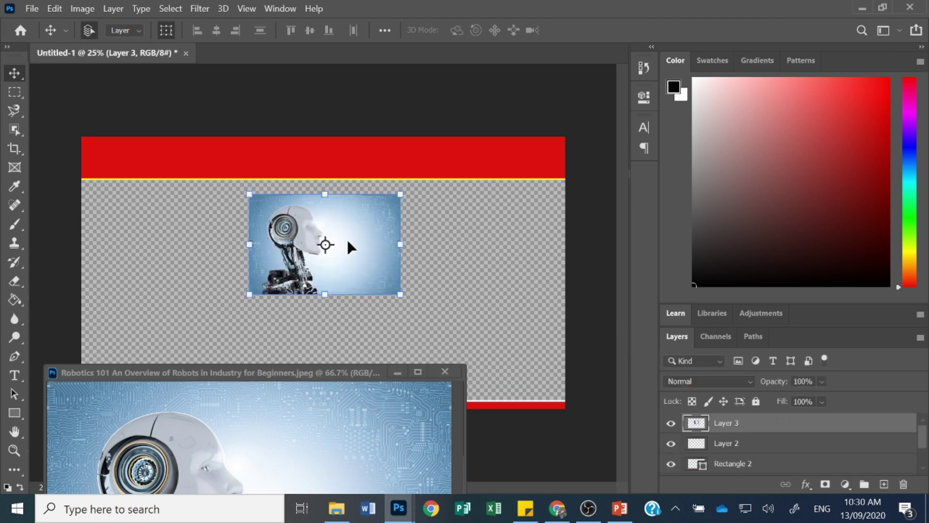
{"action": "left_click", "coordinate": [398, 373]}
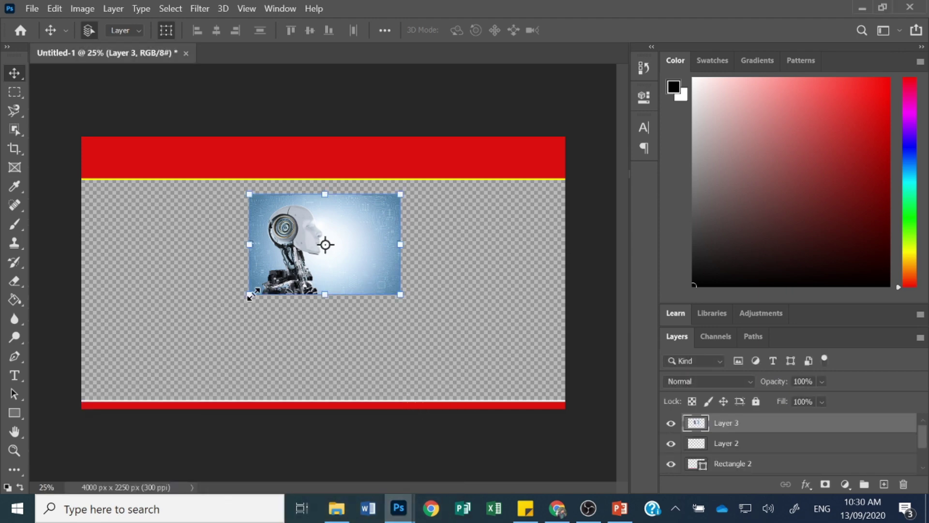
Free-transform the robot photo to about 319% so it spans the canvas, then apply it.
{"action": "left_click_drag", "start_coordinate": [249, 294], "coordinate": [78, 409]}
{"action": "left_click_drag", "start_coordinate": [401, 194], "coordinate": [636, 174]}
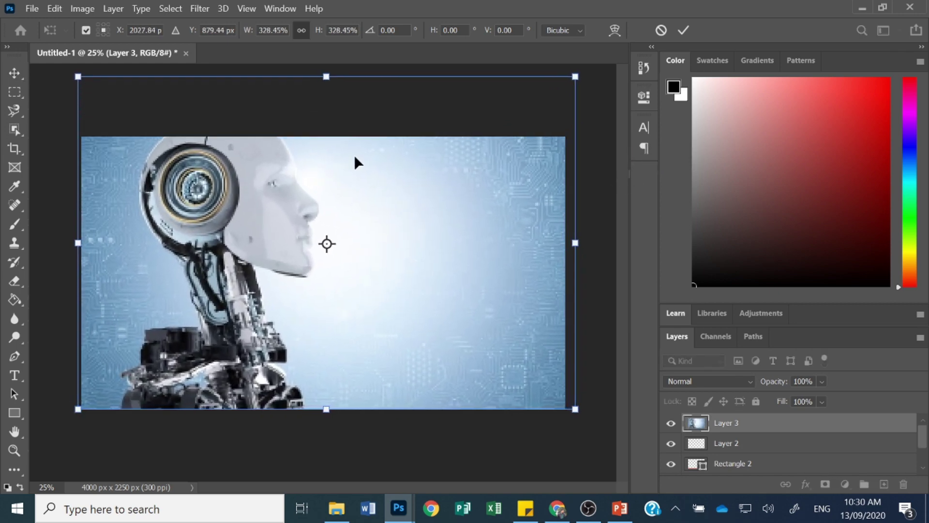
{"action": "left_click_drag", "start_coordinate": [412, 155], "coordinate": [415, 228]}
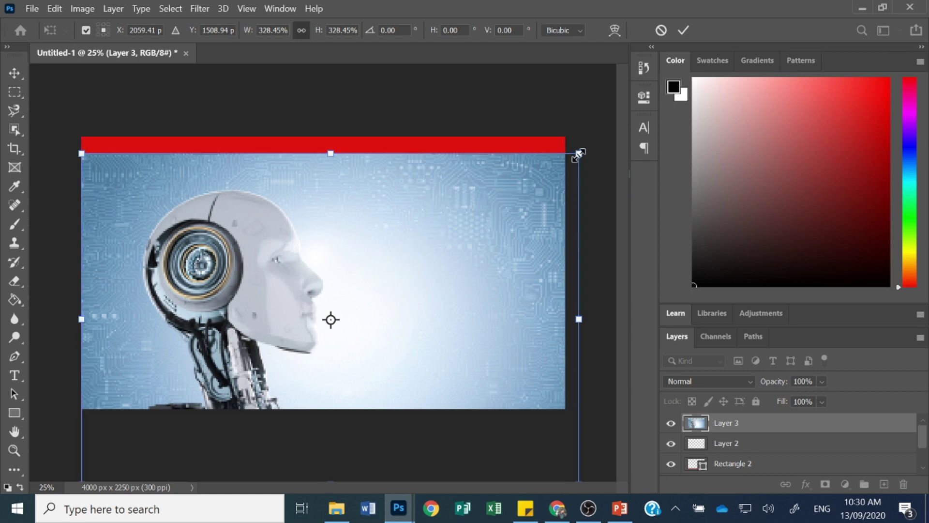
{"action": "left_click_drag", "start_coordinate": [579, 151], "coordinate": [562, 159]}
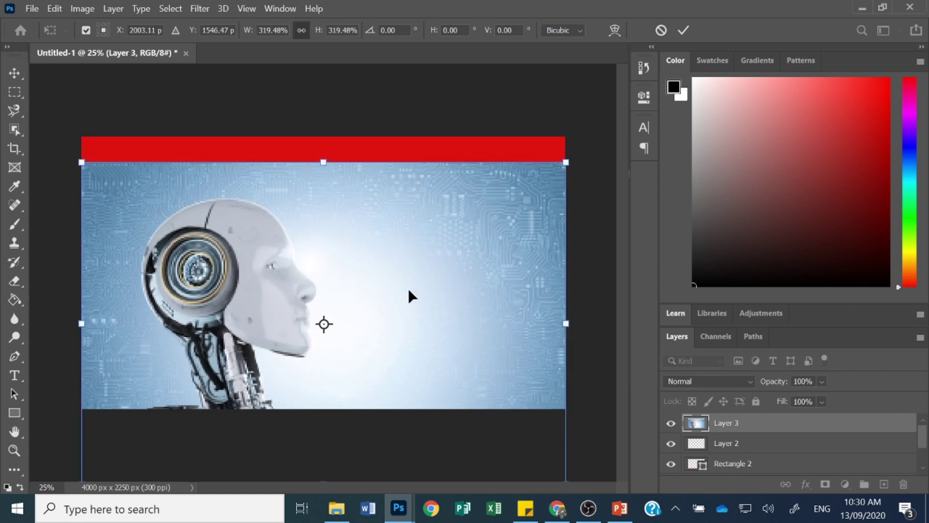
{"action": "left_click_drag", "start_coordinate": [408, 297], "coordinate": [413, 271]}
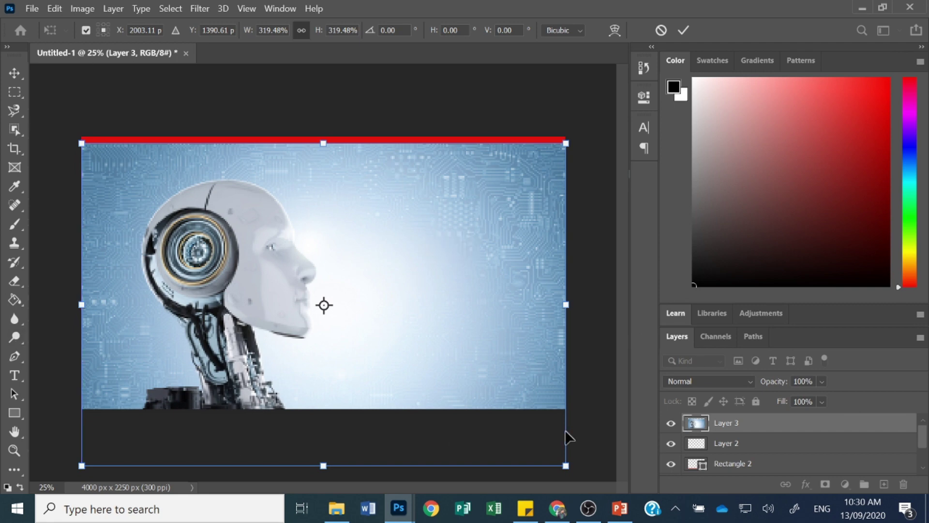
{"action": "key", "text": "Return"}
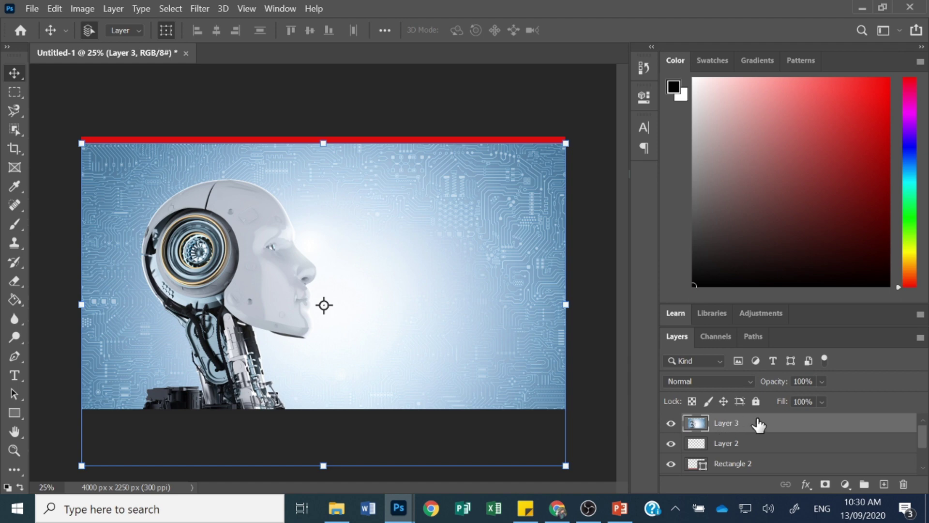
Move Layer 3 beneath both red banner layers in the Layers panel.
{"action": "left_click_drag", "start_coordinate": [757, 424], "coordinate": [755, 475]}
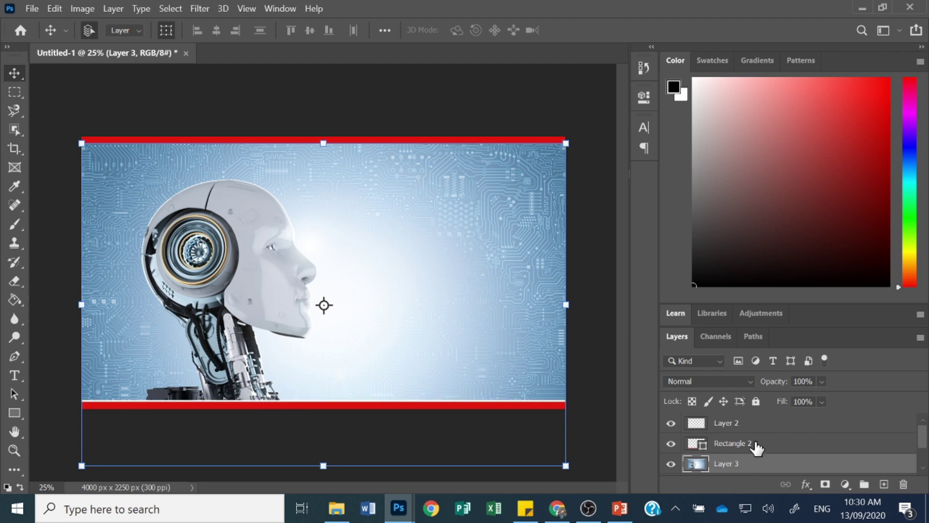
{"action": "scroll", "coordinate": [756, 447], "scroll_direction": "down", "scroll_amount": 1}
{"action": "scroll", "coordinate": [756, 448], "scroll_direction": "down", "scroll_amount": 1}
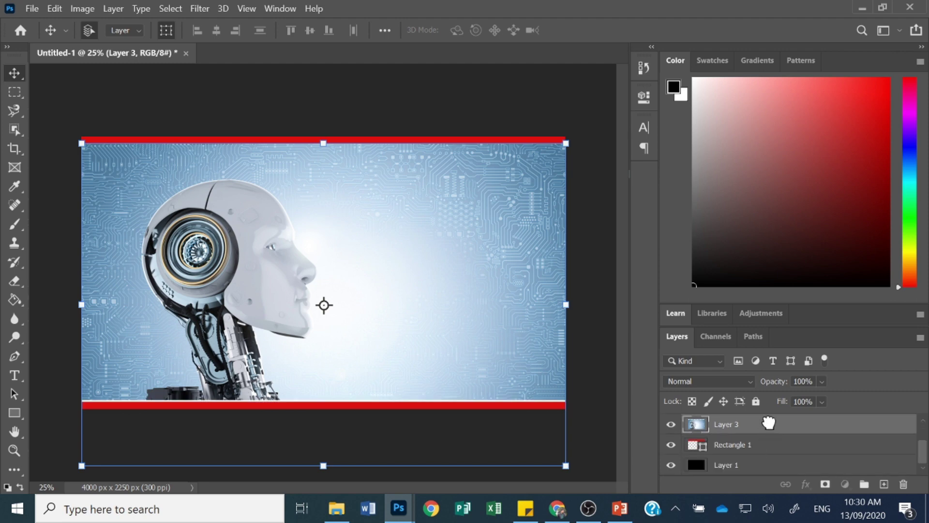
{"action": "left_click_drag", "start_coordinate": [771, 421], "coordinate": [765, 479]}
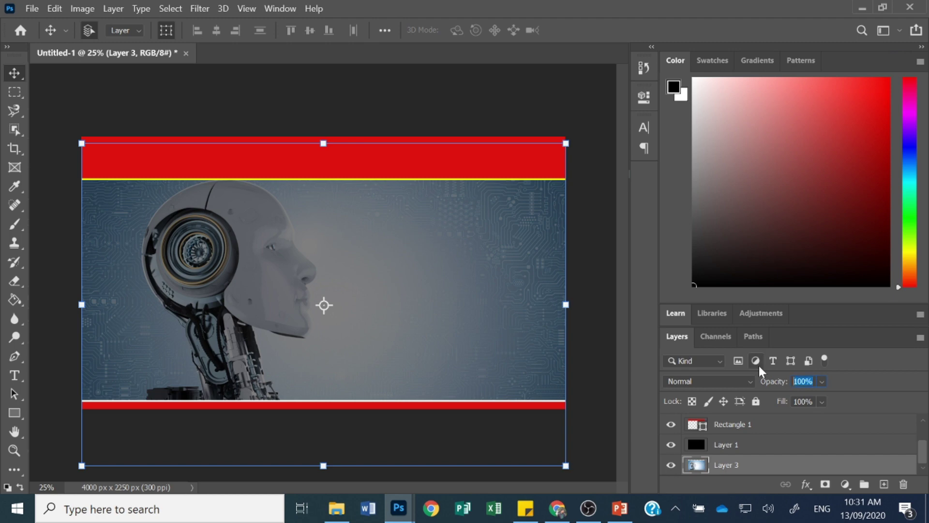
Set the robot image layer's opacity to 70% and deselect it.
{"action": "type", "text": "70"}
{"action": "key", "text": "Return"}
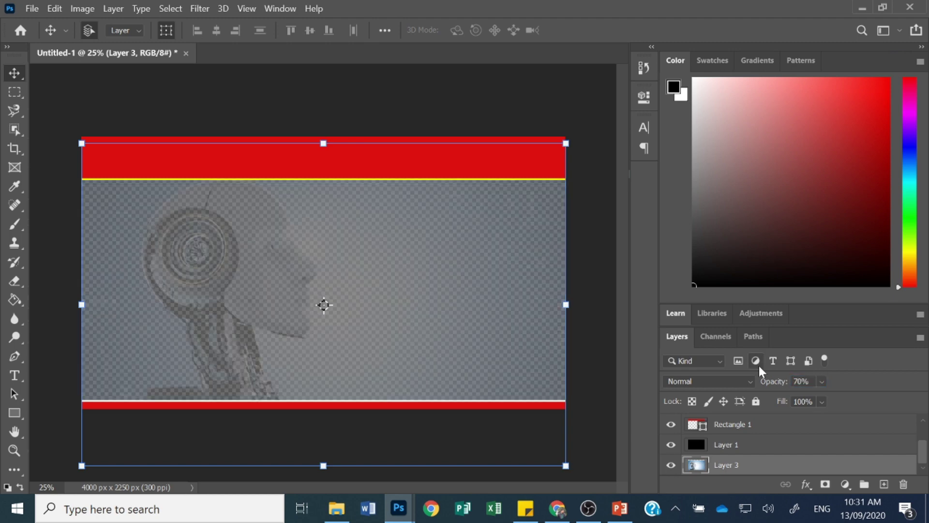
{"action": "left_click", "coordinate": [368, 99]}
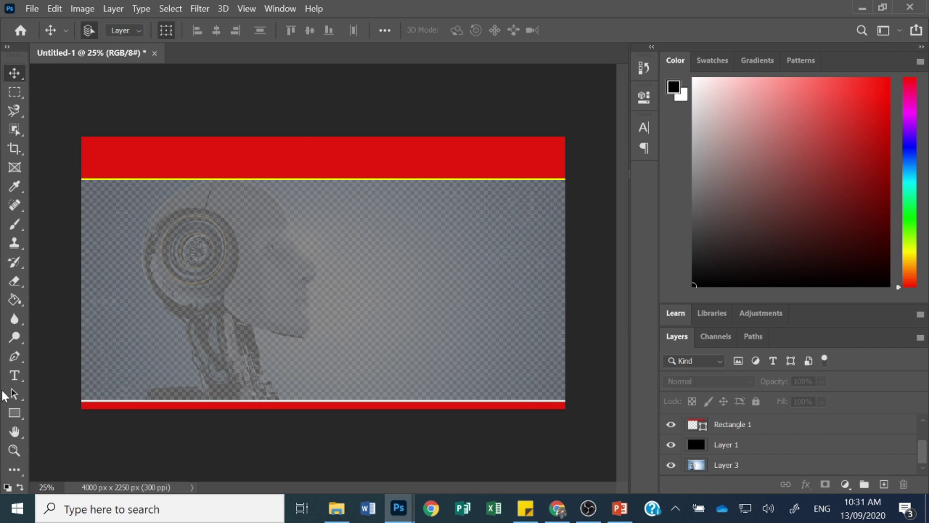
Add a text layer reading 'BASIC ROBOTICS' on the top red banner.
{"action": "left_click", "coordinate": [17, 379]}
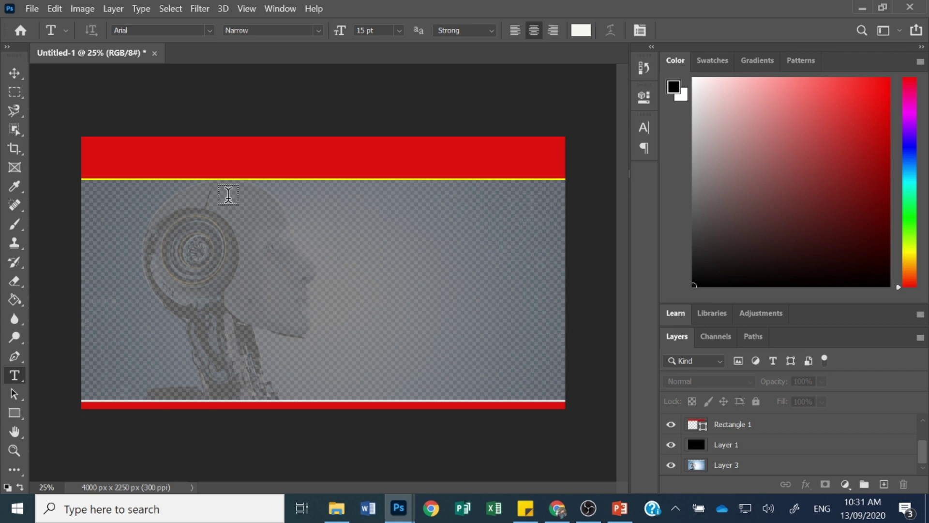
{"action": "left_click", "coordinate": [358, 159]}
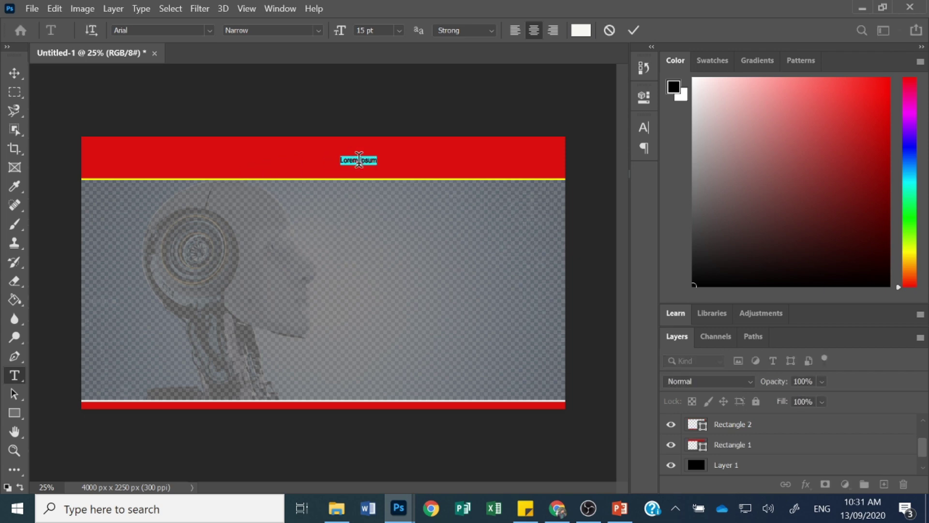
{"action": "type", "text": "le"}
{"action": "key", "text": "BackSpace"}
{"action": "key", "text": "BackSpace"}
{"action": "type", "text": "BASIC ROBOTICS"}
Format the title at 50 pt with Faux Bold and Faux Italic.
{"action": "key", "text": "ctrl+a"}
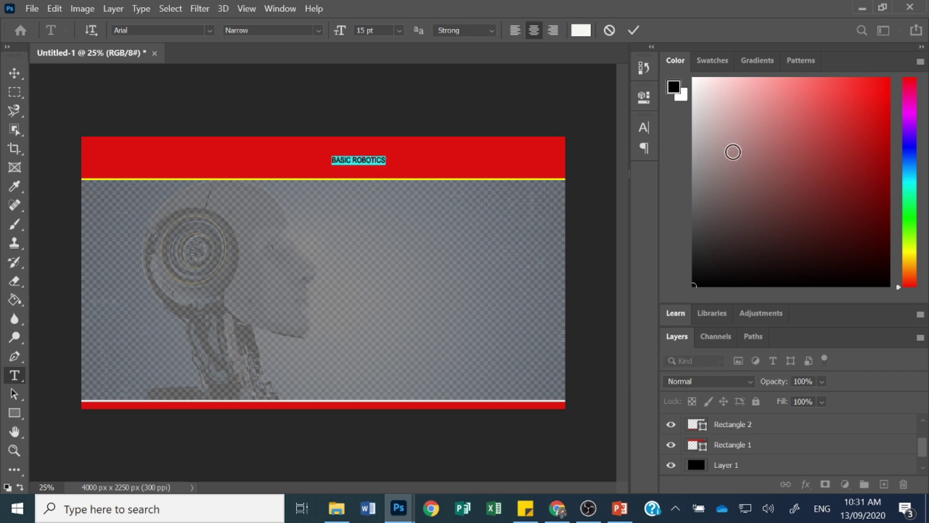
{"action": "left_click", "coordinate": [643, 101]}
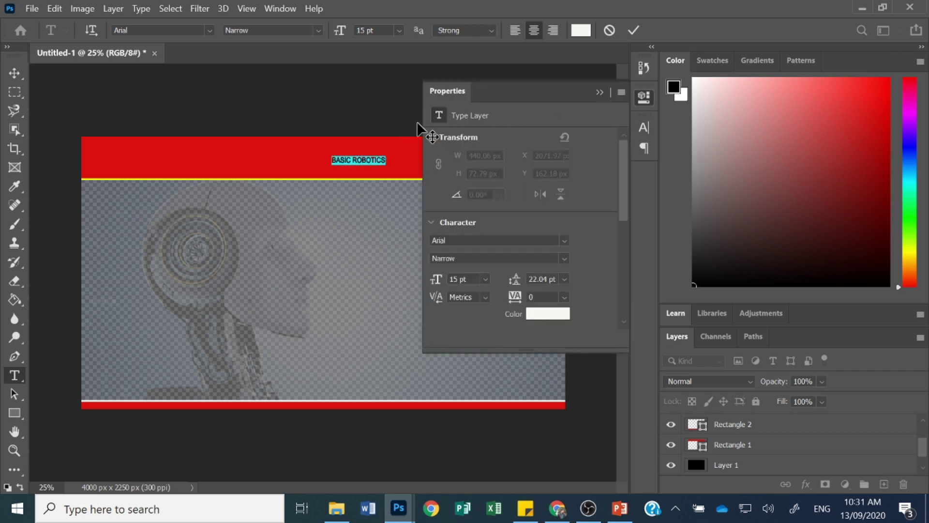
{"action": "left_click", "coordinate": [643, 125]}
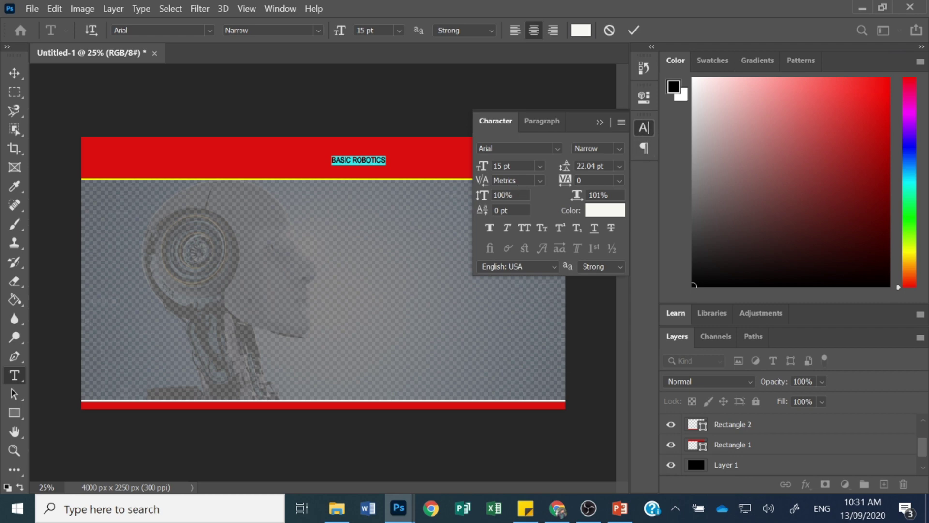
{"action": "left_click", "coordinate": [490, 164]}
{"action": "type", "text": "50"}
{"action": "key", "text": "Return"}
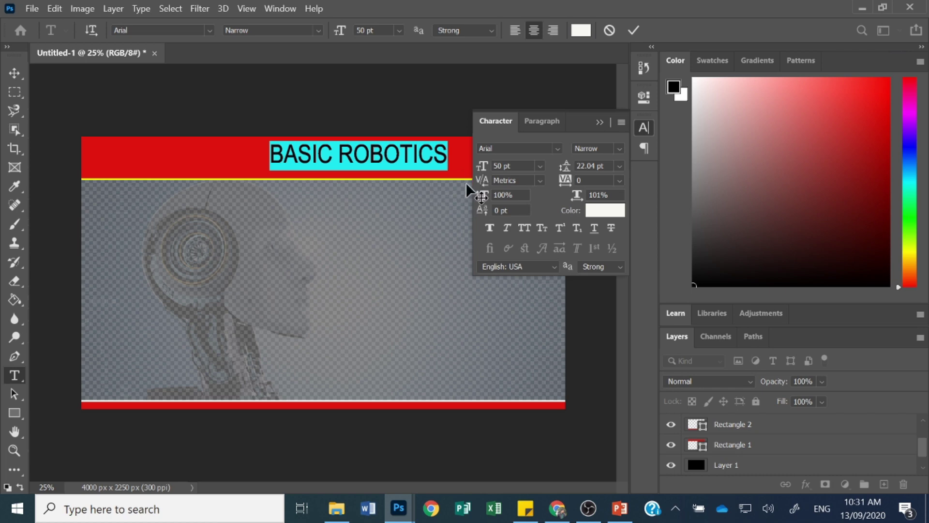
{"action": "left_click", "coordinate": [490, 228]}
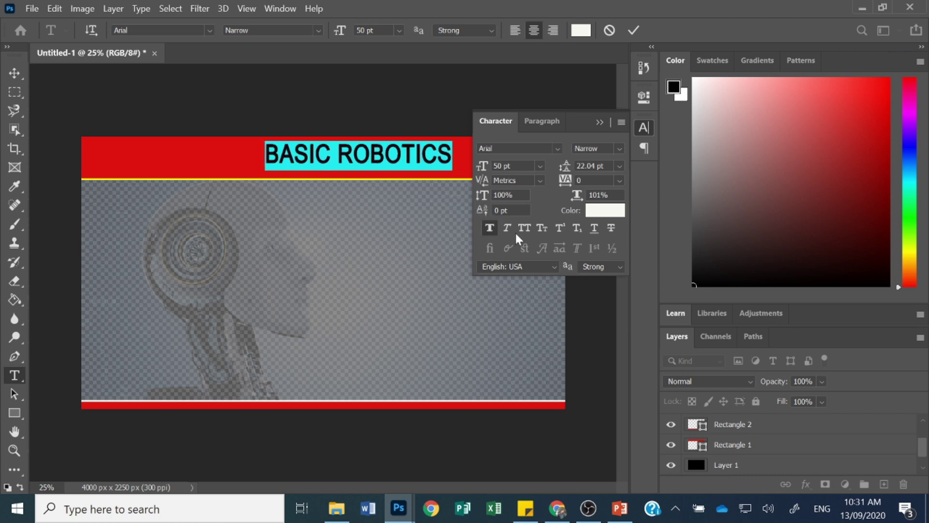
{"action": "left_click", "coordinate": [507, 228]}
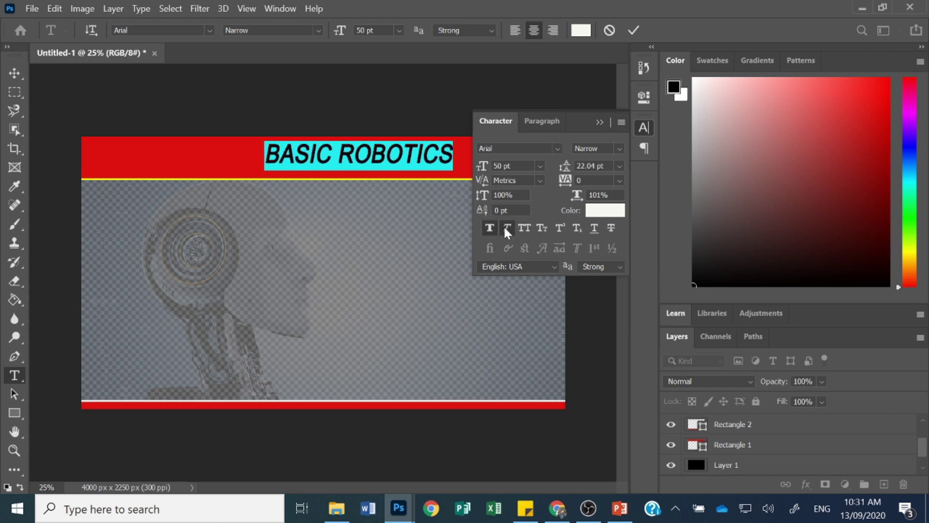
{"action": "left_click", "coordinate": [639, 135]}
Move the title to the banner's left edge and enlarge it to 60 pt.
{"action": "left_click", "coordinate": [14, 73]}
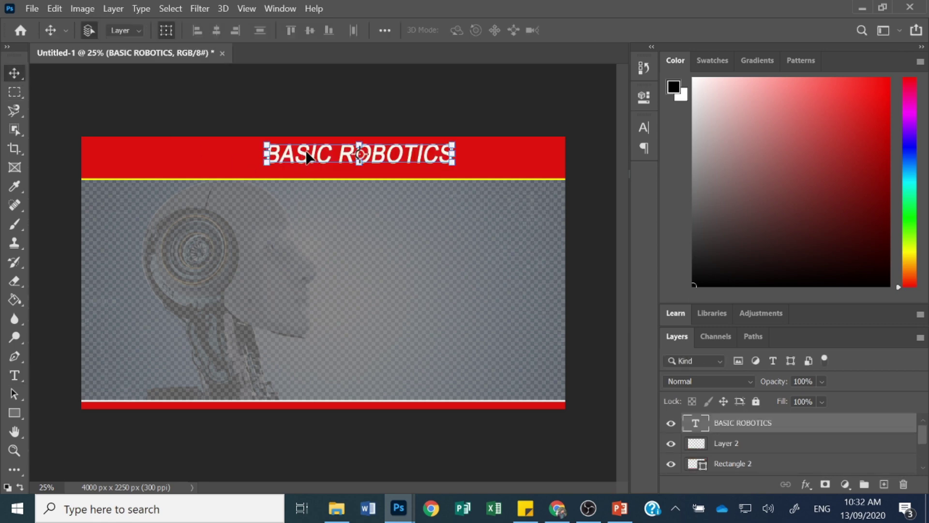
{"action": "left_click_drag", "start_coordinate": [306, 157], "coordinate": [132, 155]}
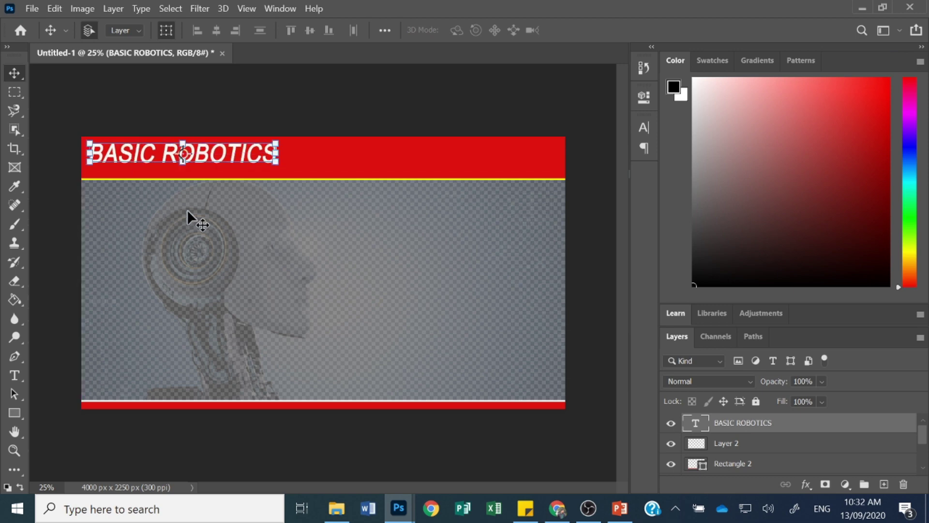
{"action": "key", "text": "Down"}
{"action": "key", "text": "Down"}
{"action": "key", "text": "Down"}
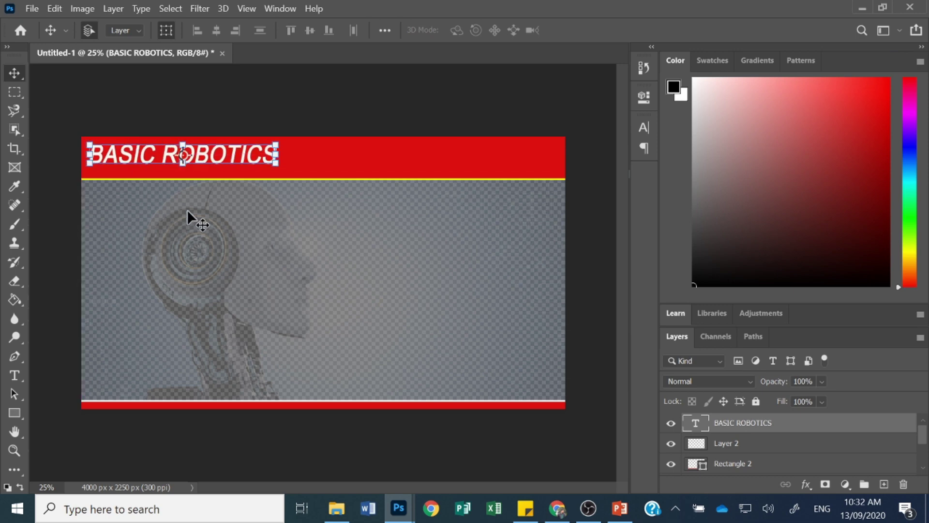
{"action": "left_click", "coordinate": [640, 133]}
{"action": "left_click", "coordinate": [527, 165]}
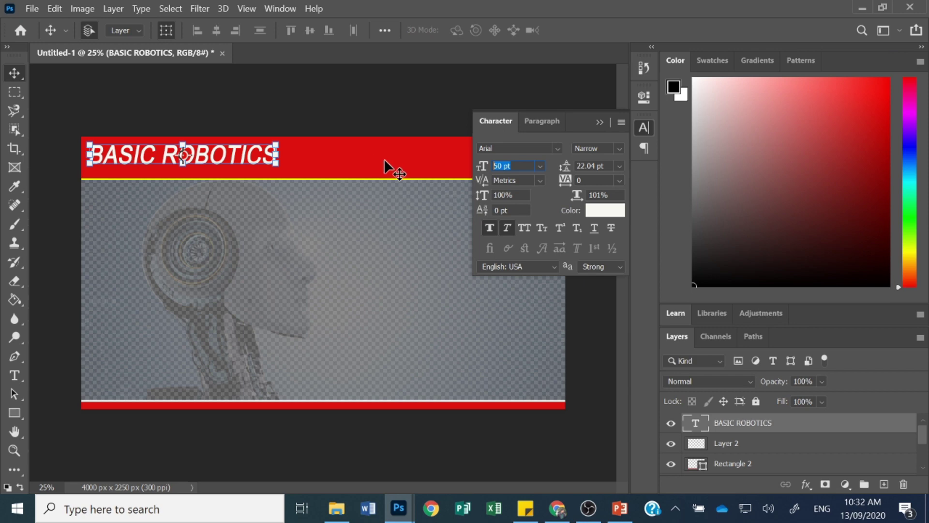
{"action": "type", "text": "60"}
{"action": "key", "text": "Return"}
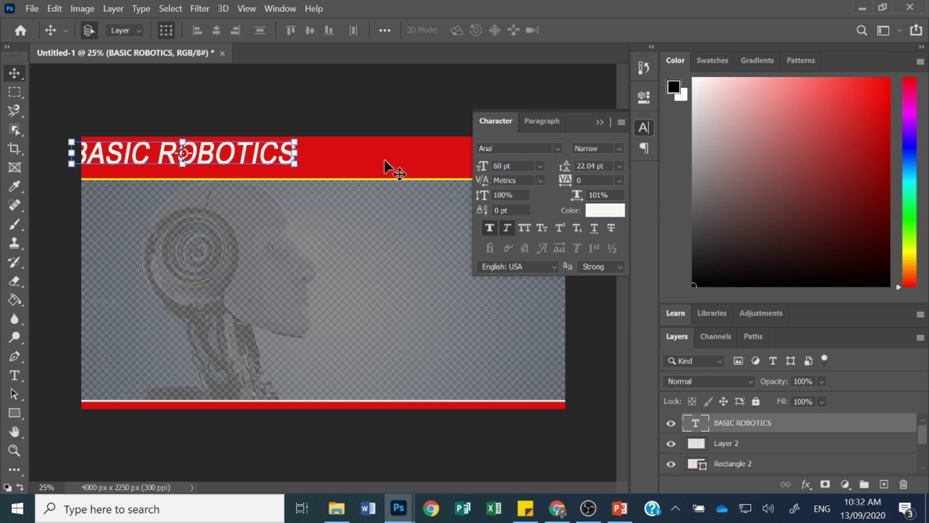
{"action": "left_click", "coordinate": [639, 130]}
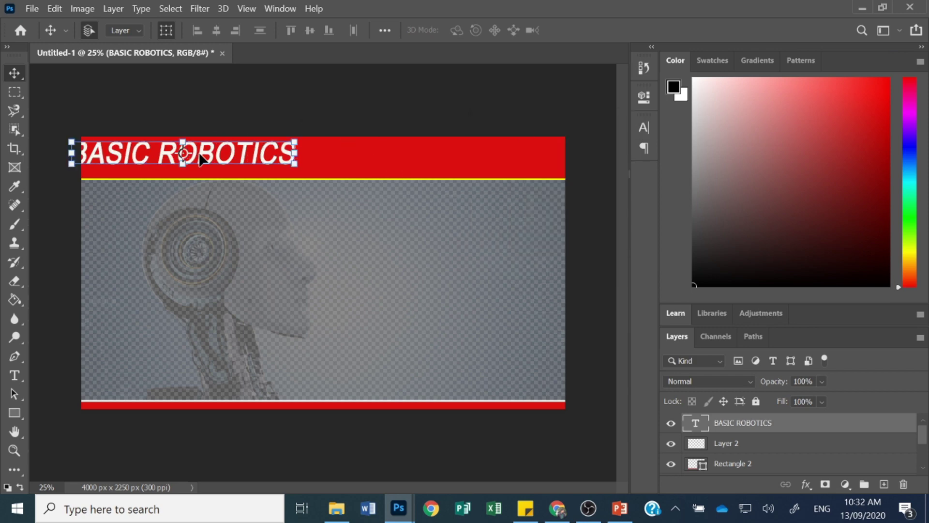
Nudge the title into place inside the red banner and deselect it.
{"action": "left_click_drag", "start_coordinate": [199, 152], "coordinate": [215, 161]}
{"action": "key", "text": "shift+Right"}
{"action": "key", "text": "shift+Right"}
{"action": "key", "text": "shift+Right"}
{"action": "key", "text": "shift+Down"}
{"action": "key", "text": "shift+Down"}
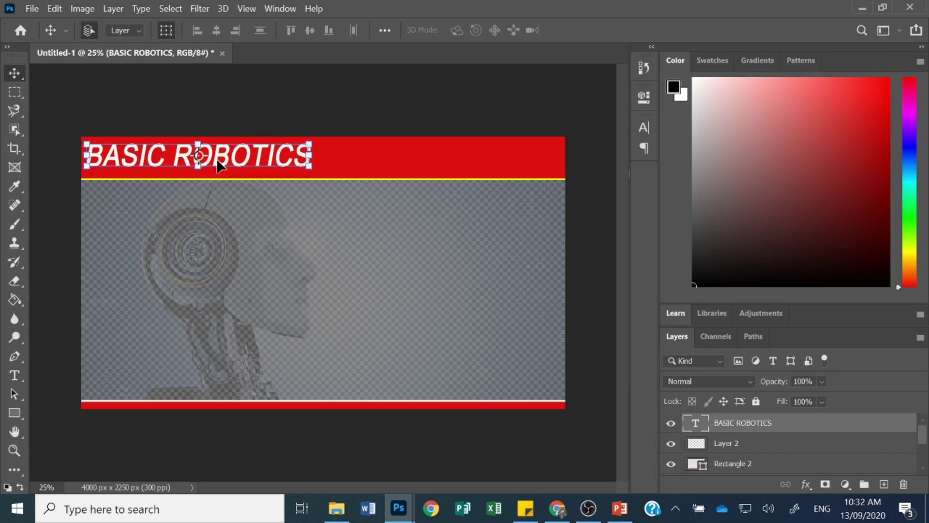
{"action": "key", "text": "shift+Down"}
{"action": "key", "text": "shift+Right"}
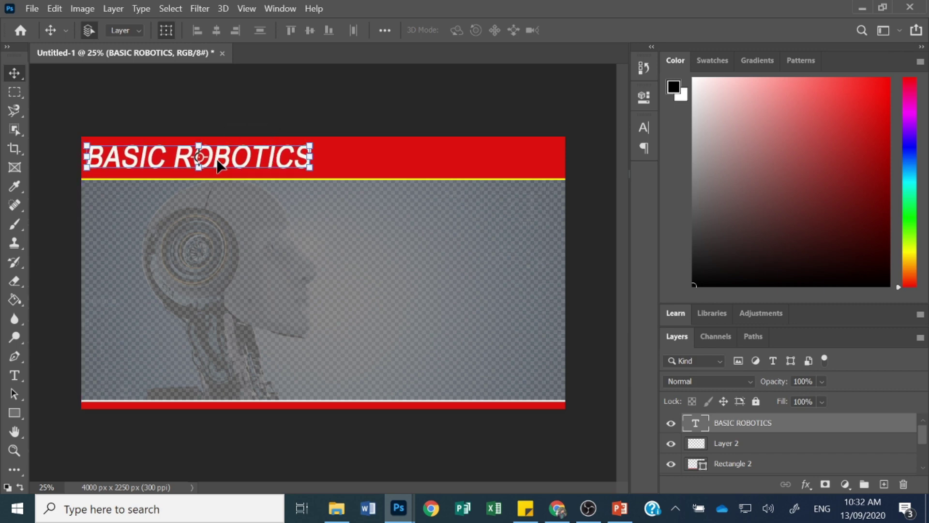
{"action": "left_click", "coordinate": [248, 118]}
{"action": "left_click", "coordinate": [14, 375]}
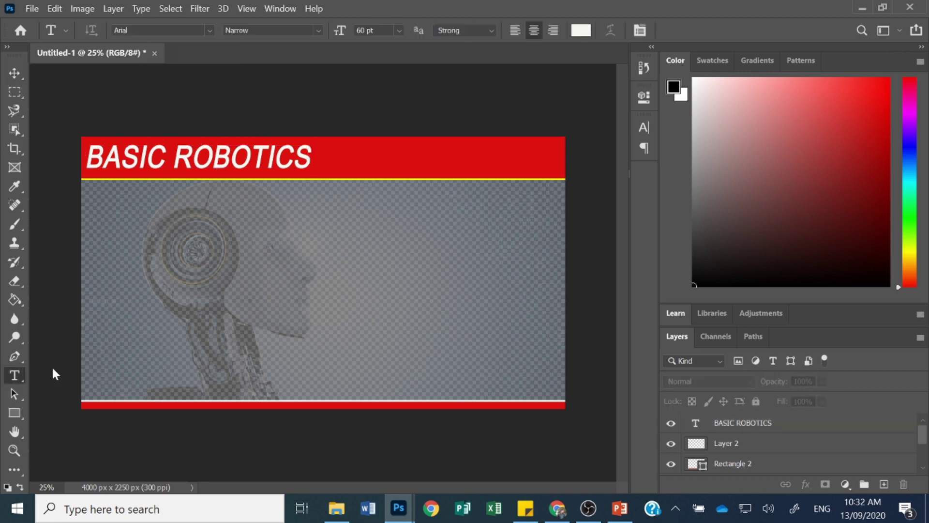
Type 'What is a Robot?' and set it to 15 pt without Faux Bold or Italic.
{"action": "left_click", "coordinate": [443, 358]}
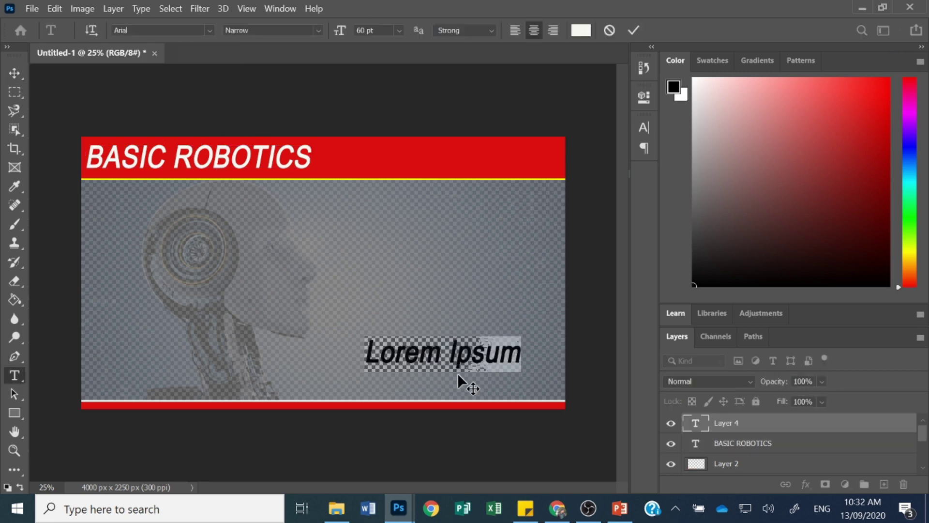
{"action": "type", "text": "What"}
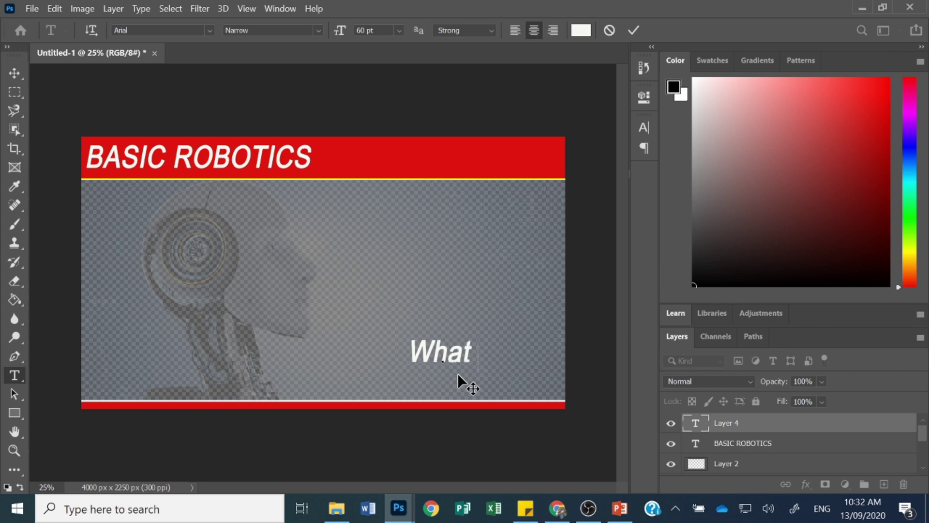
{"action": "type", "text": " is a"}
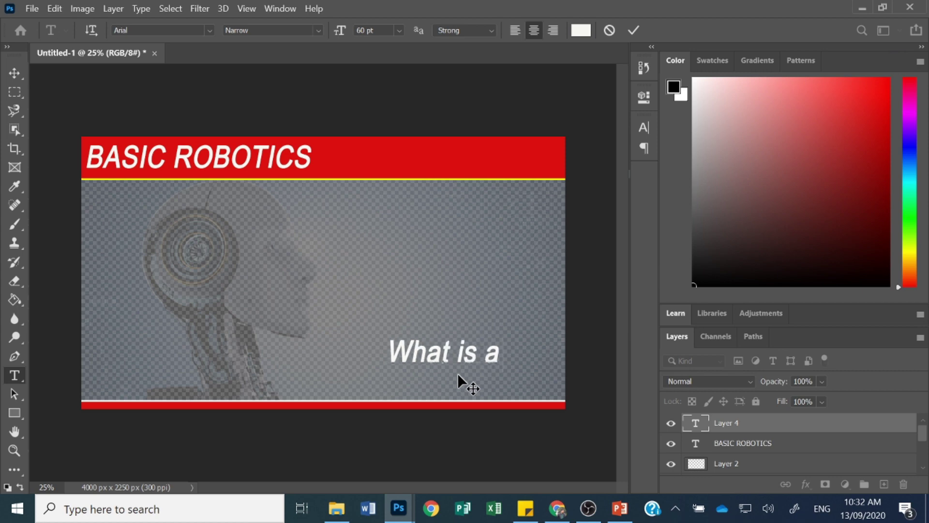
{"action": "type", "text": " Robot?"}
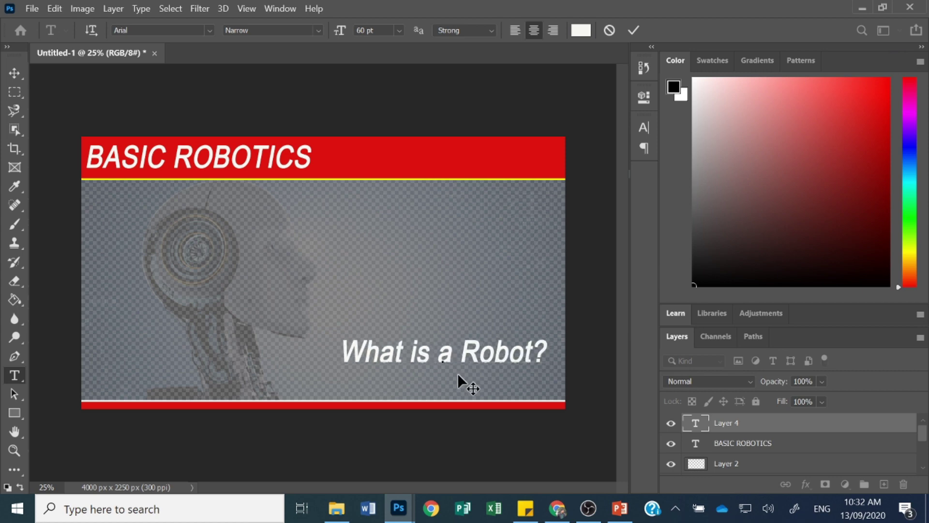
{"action": "triple_click", "coordinate": [457, 348]}
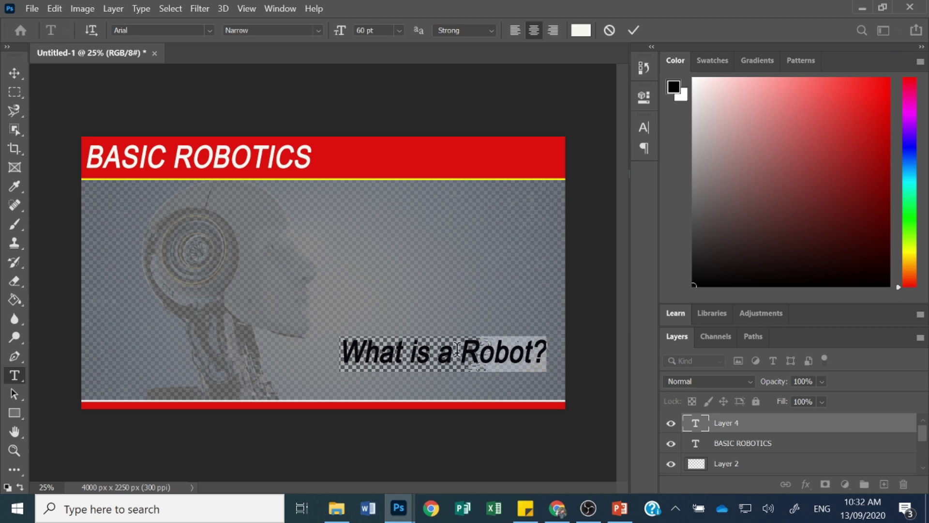
{"action": "left_click", "coordinate": [642, 128]}
{"action": "left_click", "coordinate": [519, 162]}
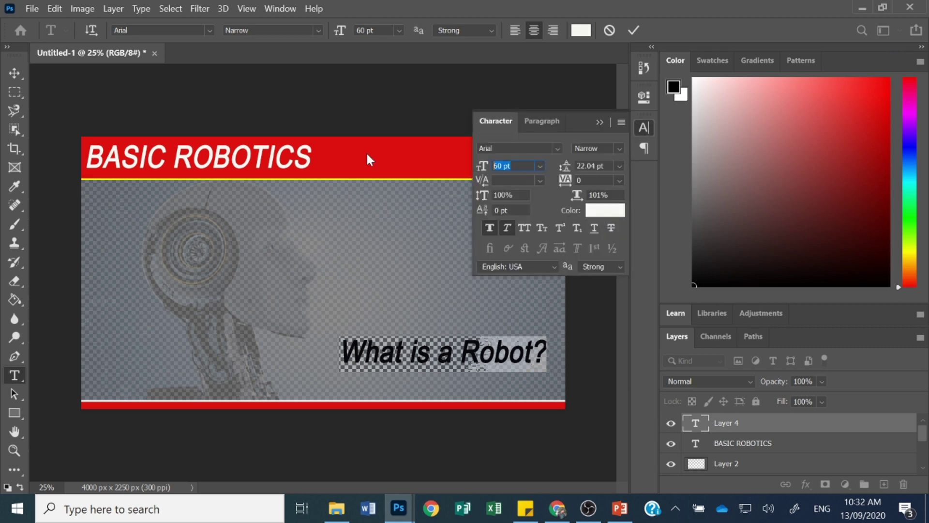
{"action": "type", "text": "15"}
{"action": "key", "text": "Return"}
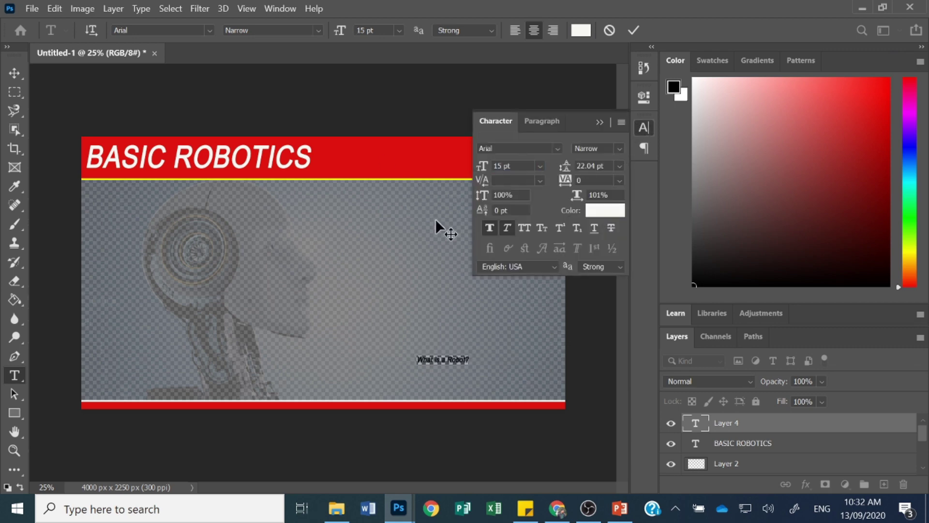
{"action": "left_click", "coordinate": [489, 226]}
{"action": "left_click", "coordinate": [506, 229]}
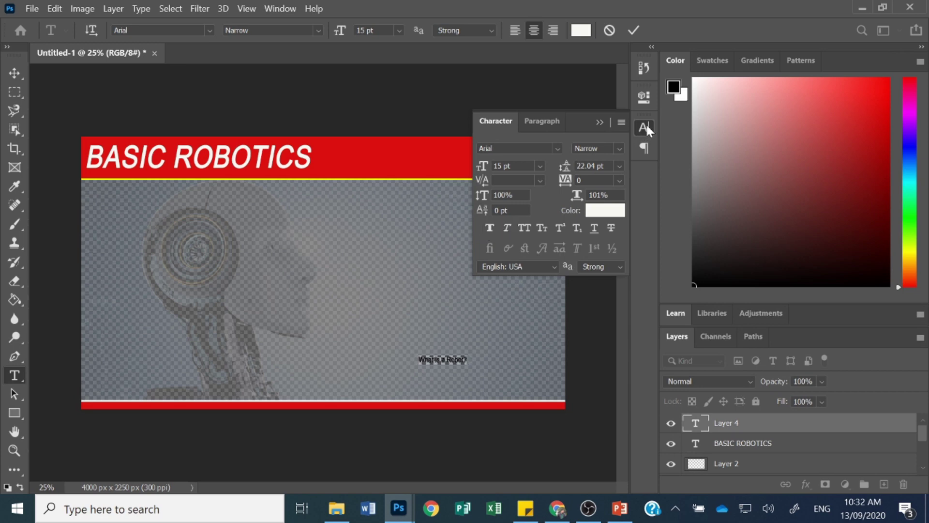
{"action": "left_click", "coordinate": [645, 125]}
Move the caption to the left end of the bottom red bar and deselect it.
{"action": "left_click", "coordinate": [22, 66]}
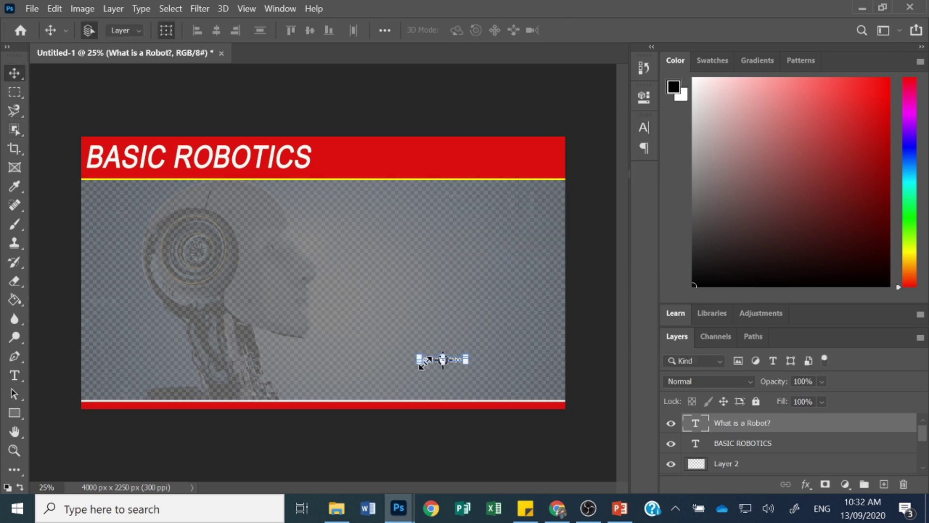
{"action": "left_click_drag", "start_coordinate": [428, 357], "coordinate": [96, 405]}
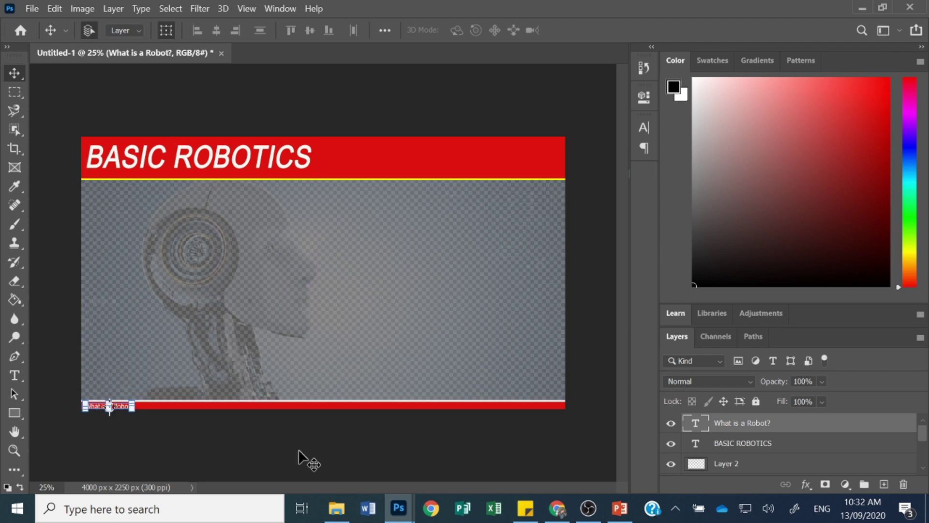
{"action": "key", "text": "Up"}
{"action": "key", "text": "Up"}
{"action": "key", "text": "Up"}
{"action": "key", "text": "Up"}
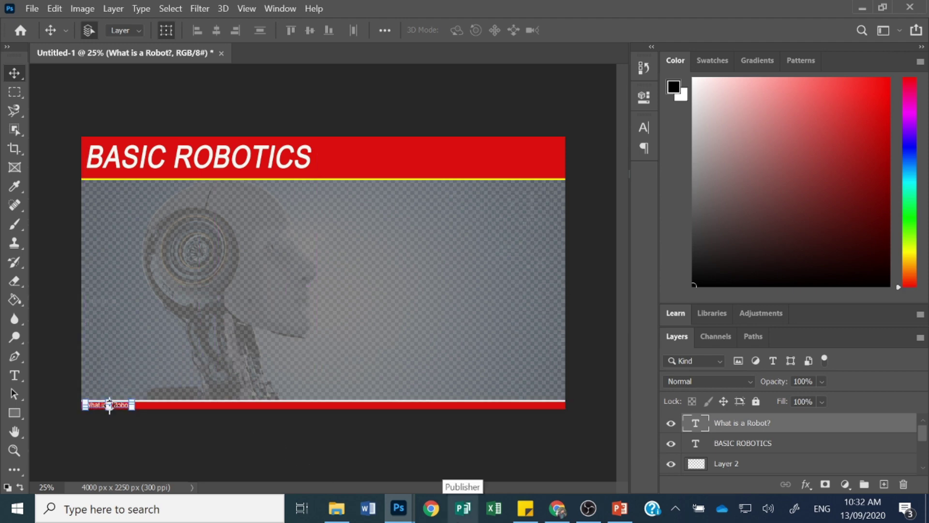
{"action": "key", "text": "Down"}
{"action": "left_click", "coordinate": [438, 103]}
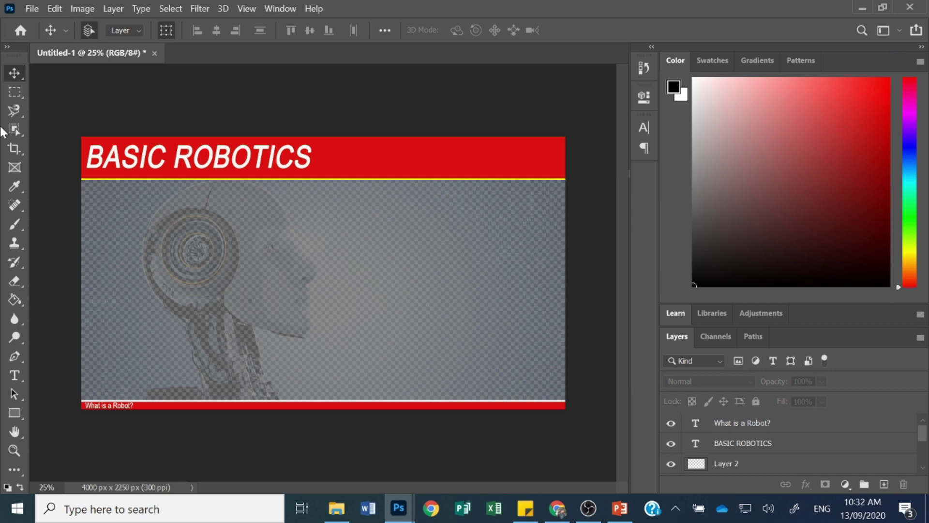
Save the design as a PNG named 'Slide Design', accepting the default PNG options.
{"action": "left_click", "coordinate": [32, 9]}
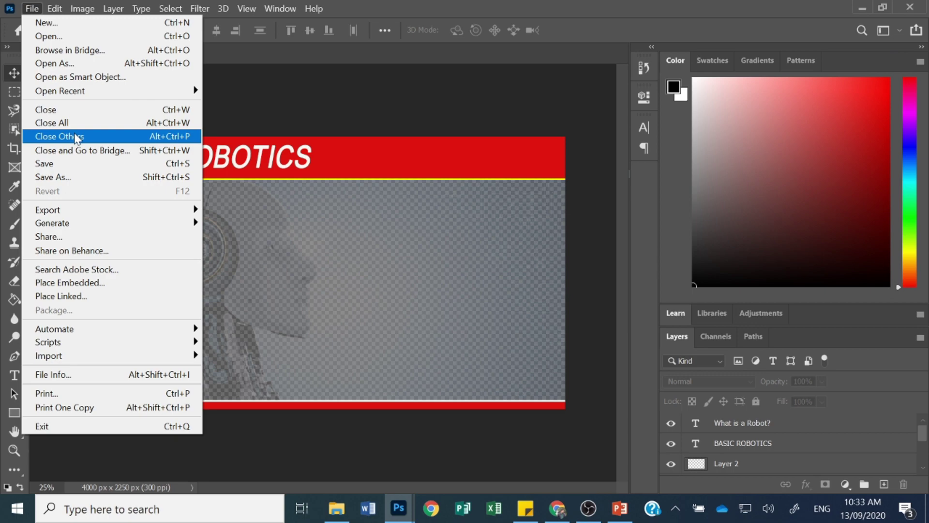
{"action": "left_click", "coordinate": [76, 177]}
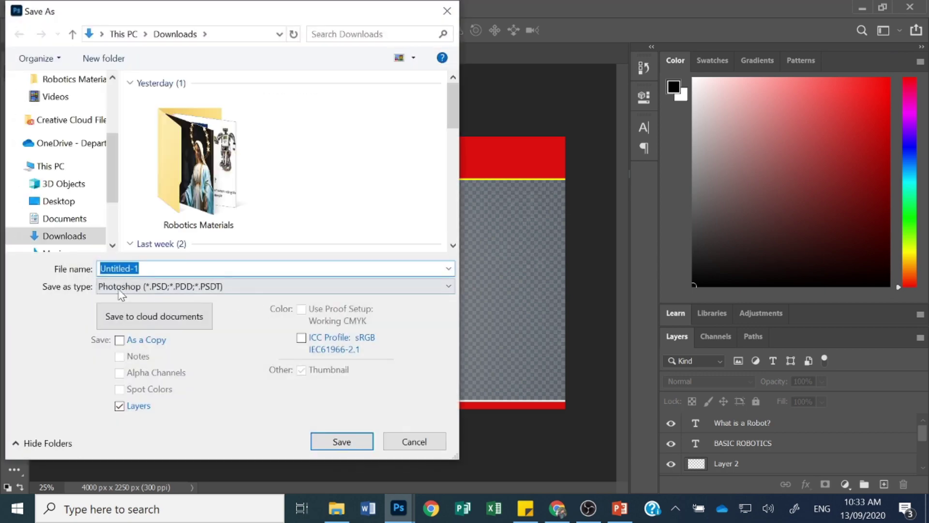
{"action": "left_click", "coordinate": [162, 286]}
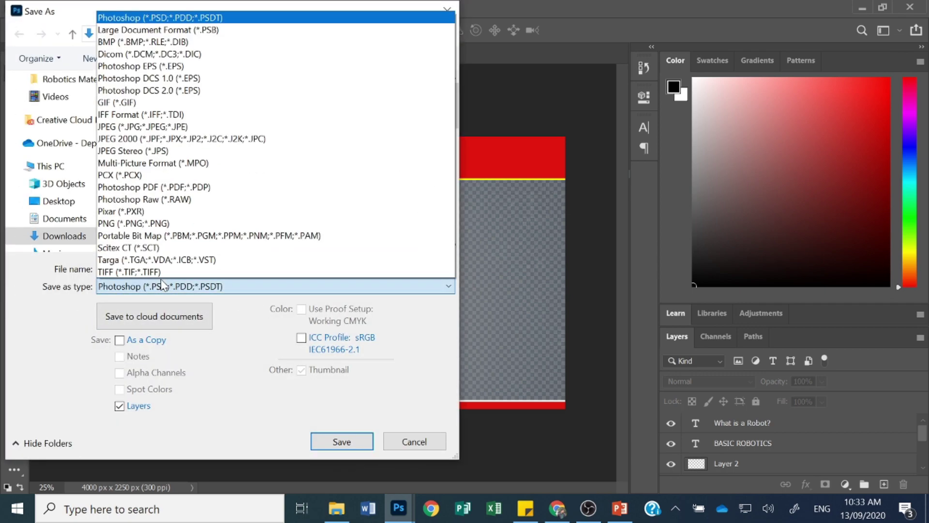
{"action": "left_click", "coordinate": [182, 223]}
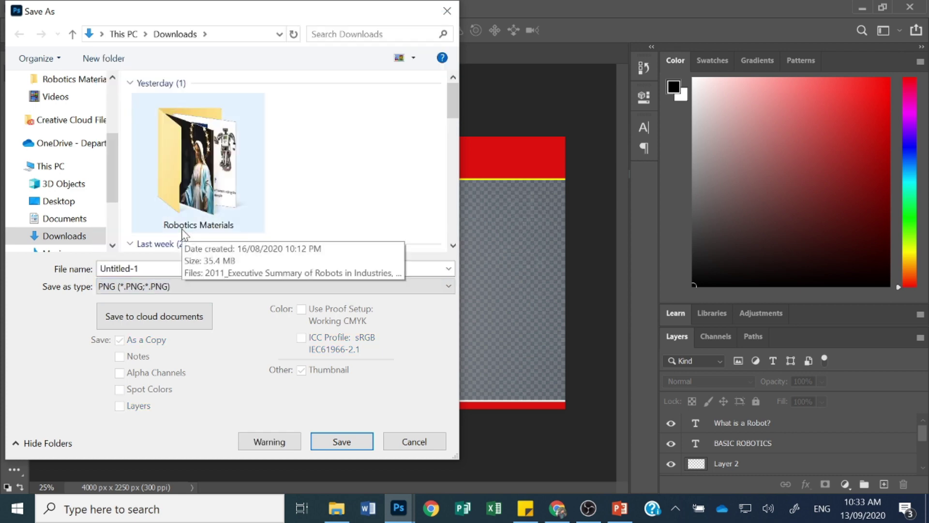
{"action": "left_click", "coordinate": [118, 268]}
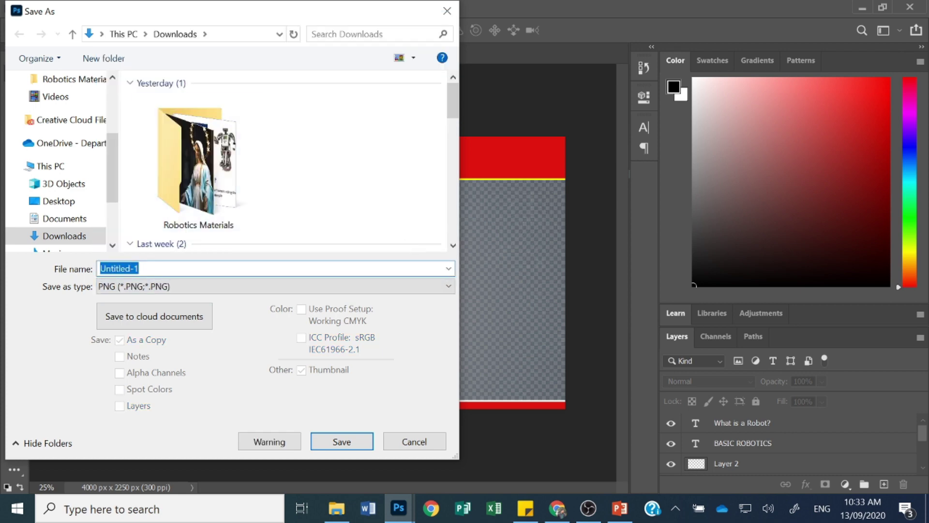
{"action": "type", "text": "Sldie"}
{"action": "key", "text": "BackSpace"}
{"action": "key", "text": "BackSpace"}
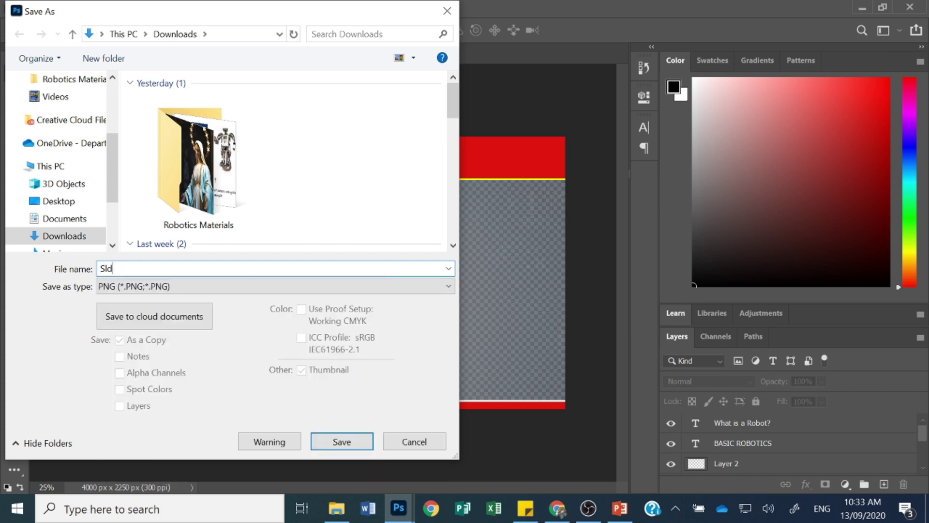
{"action": "key", "text": "BackSpace"}
{"action": "type", "text": "ide Design"}
{"action": "left_click", "coordinate": [327, 436]}
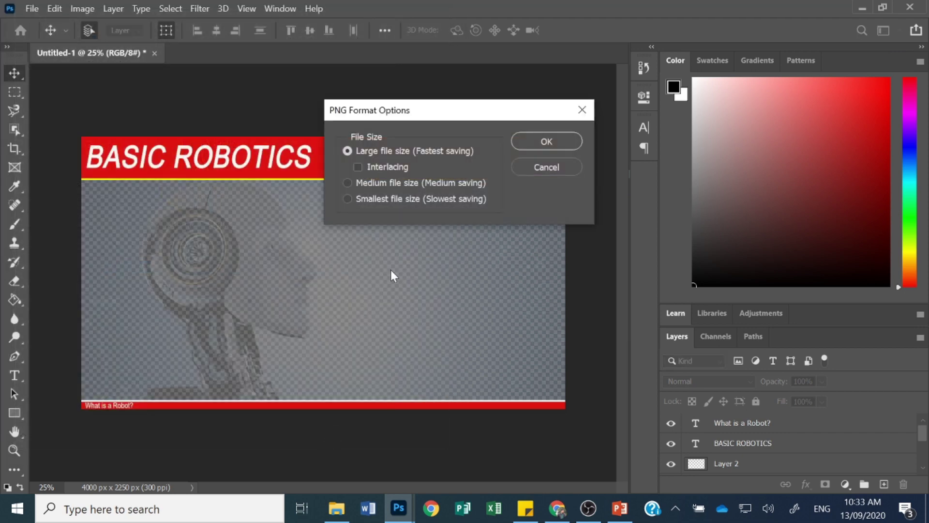
{"action": "left_click", "coordinate": [539, 140]}
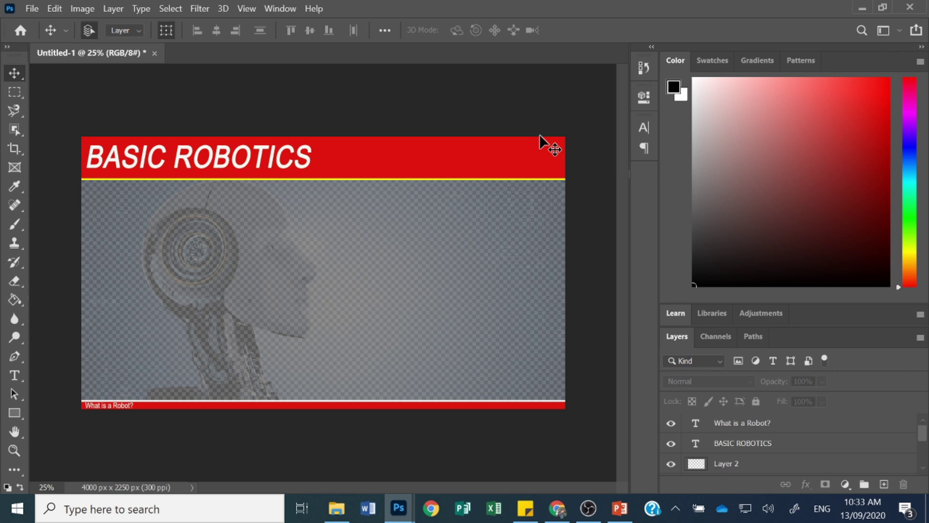
Use the Downloads picture 'Slide Design' as a picture fill background and apply it to all slides.
{"action": "left_click", "coordinate": [619, 507]}
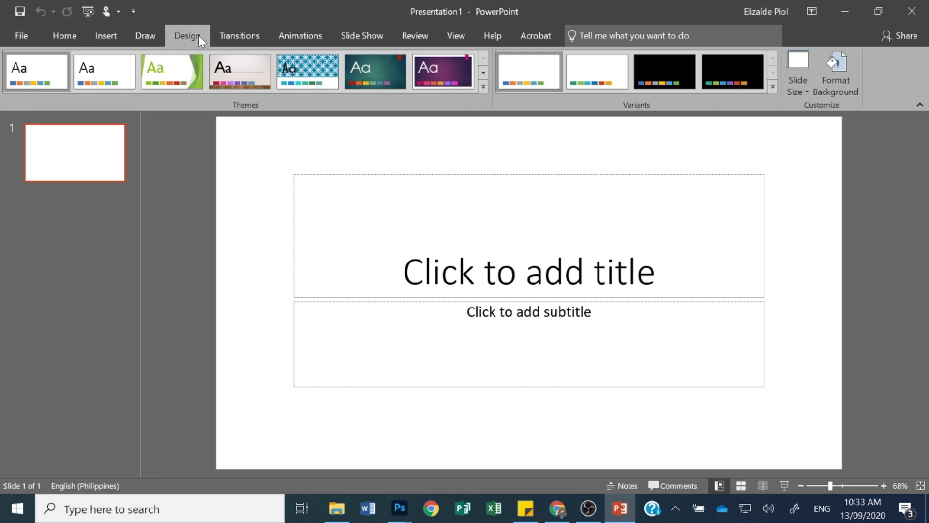
{"action": "left_click", "coordinate": [841, 76]}
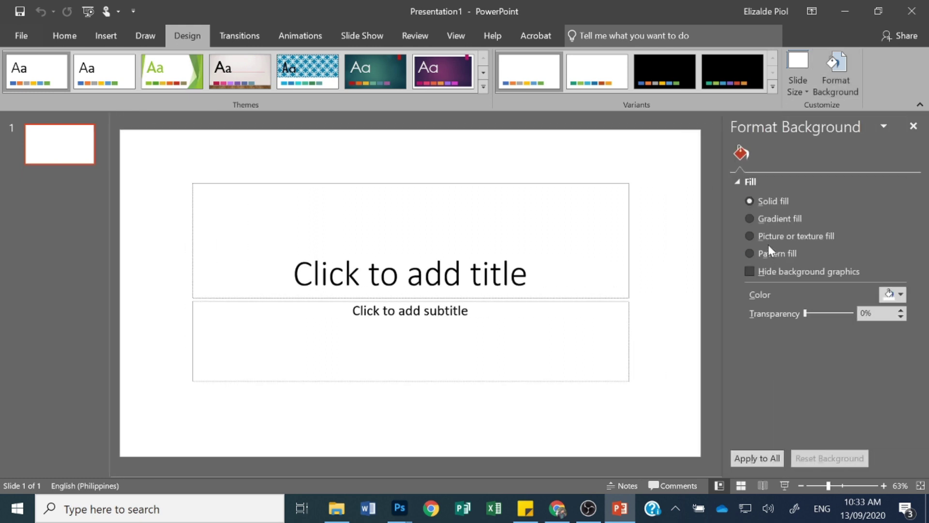
{"action": "left_click", "coordinate": [784, 218]}
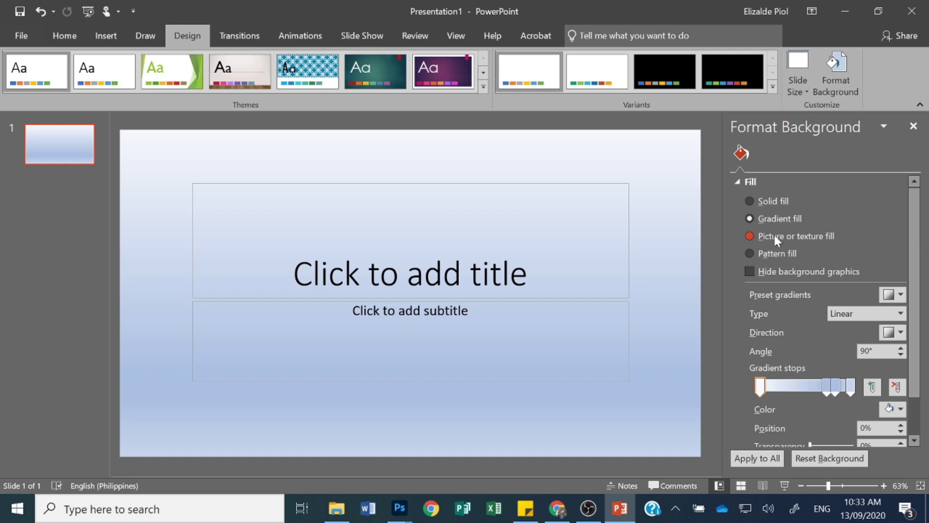
{"action": "left_click", "coordinate": [773, 233]}
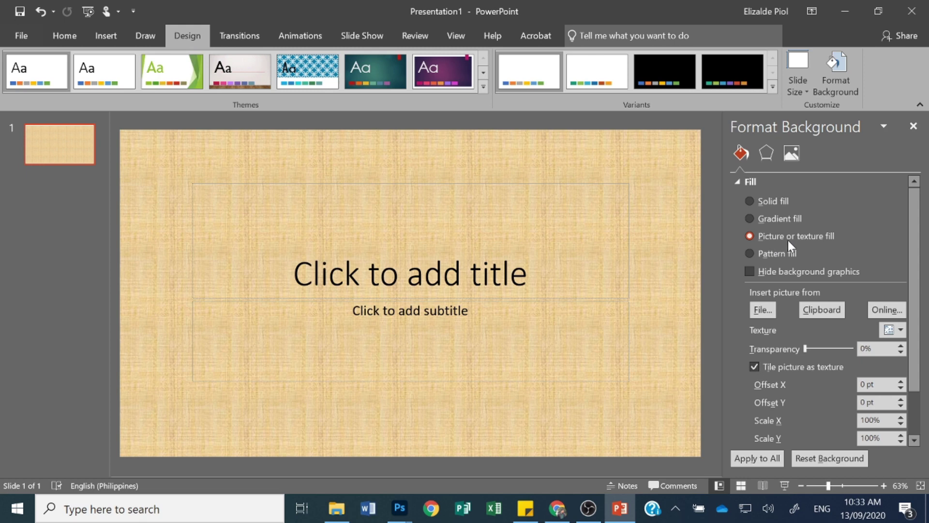
{"action": "left_click", "coordinate": [794, 259]}
{"action": "left_click", "coordinate": [762, 309]}
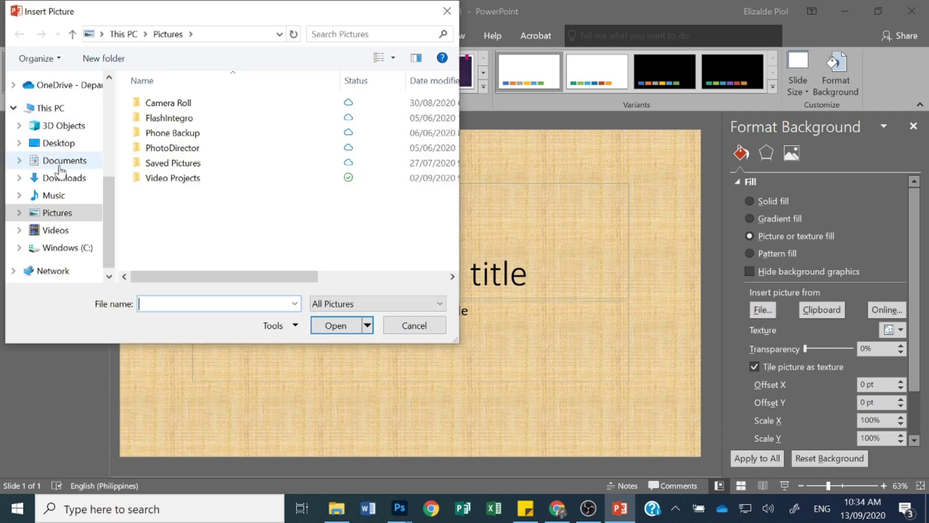
{"action": "left_click", "coordinate": [73, 178]}
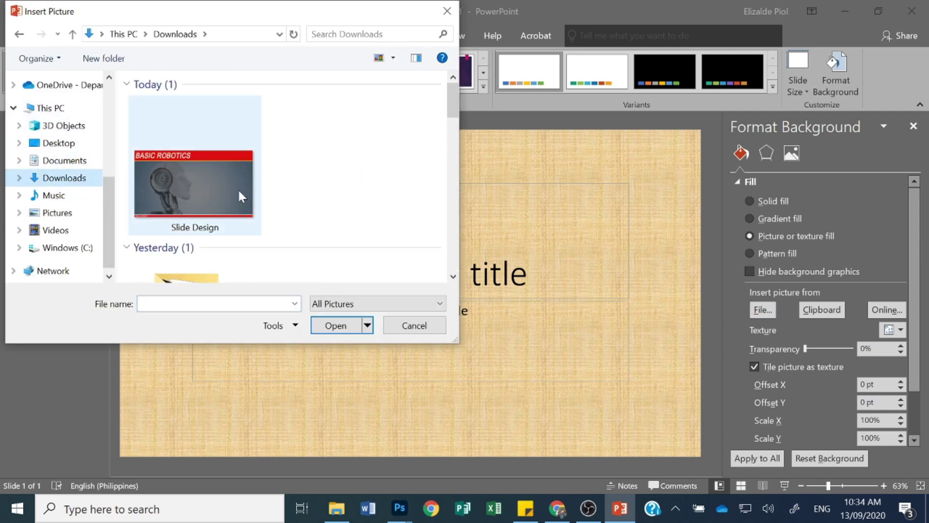
{"action": "left_click", "coordinate": [240, 195]}
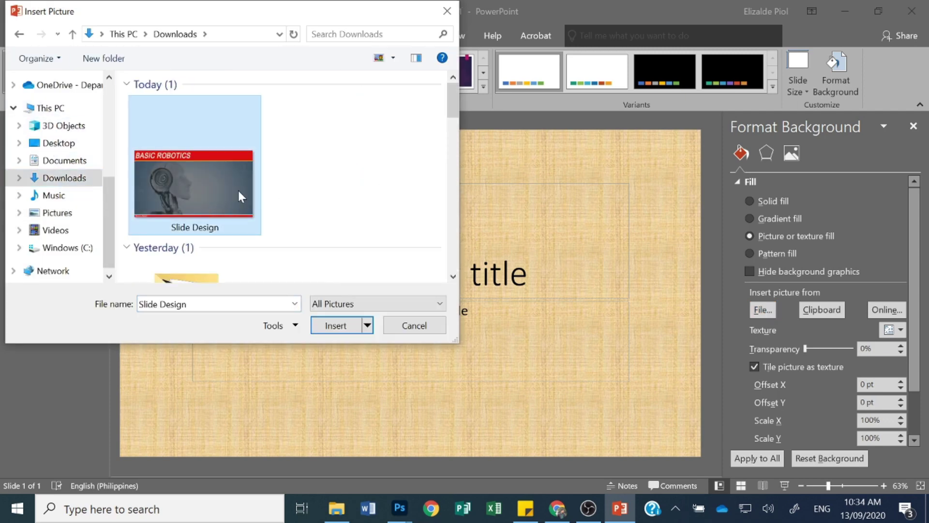
{"action": "left_click", "coordinate": [323, 330]}
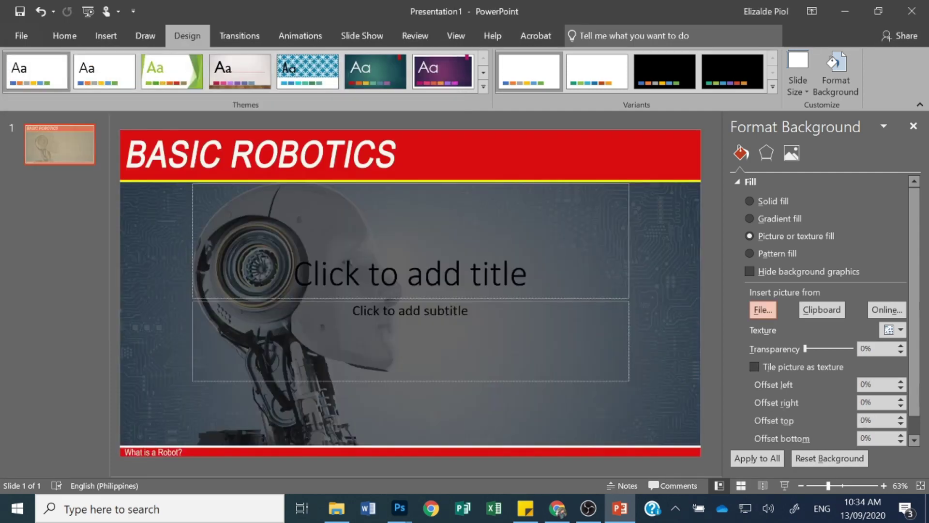
{"action": "left_click", "coordinate": [739, 458]}
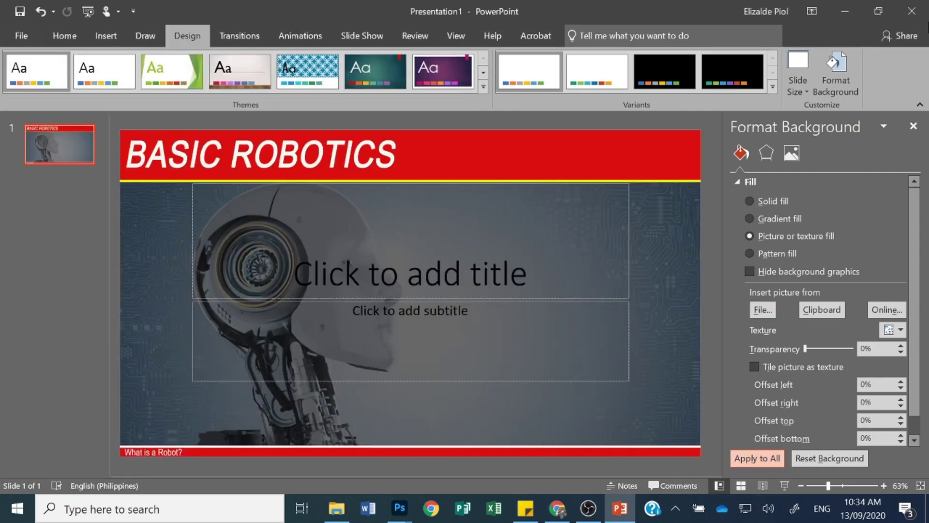
{"action": "left_click", "coordinate": [913, 126]}
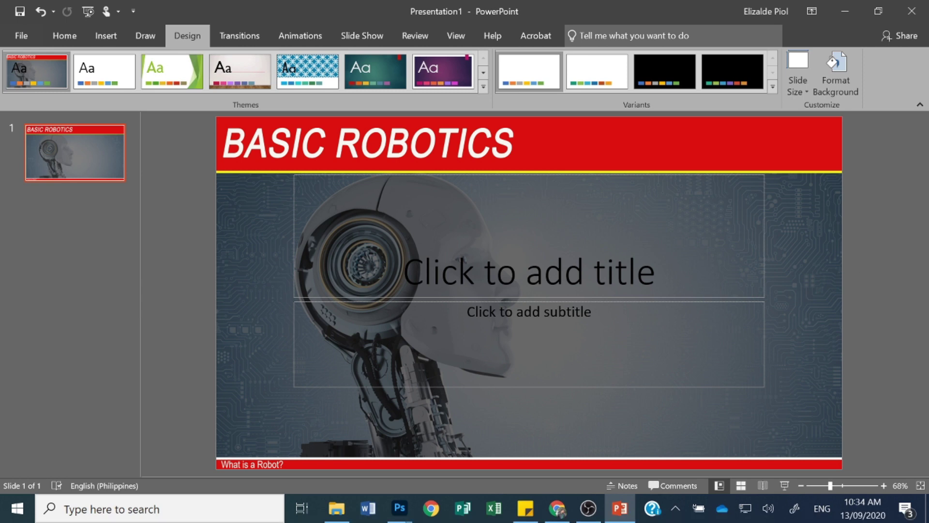
Open Slide Master view and select the master title placeholder.
{"action": "key", "text": "Tab"}
{"action": "key", "text": "Return"}
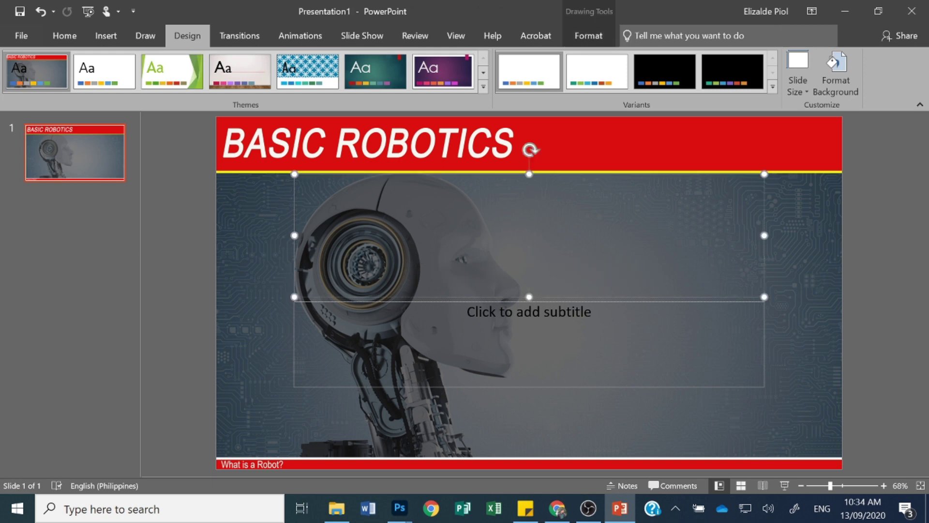
{"action": "left_click", "coordinate": [881, 270]}
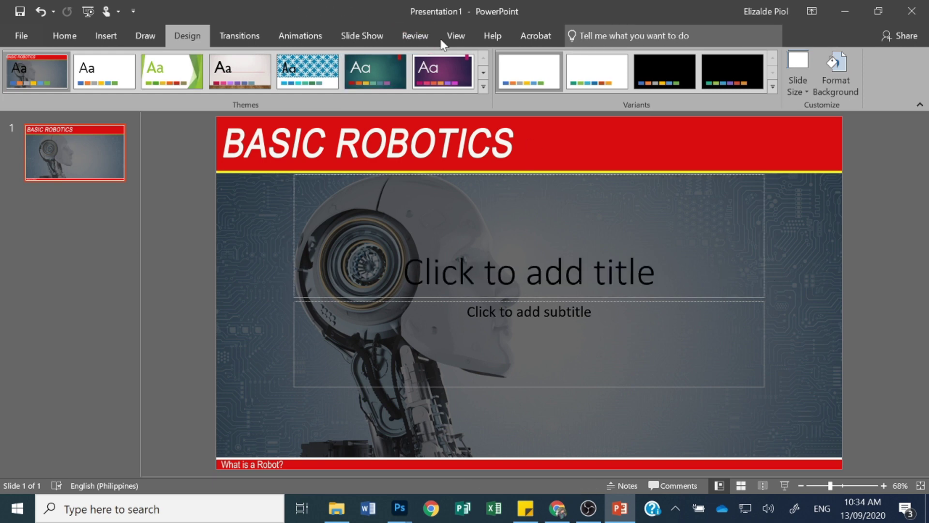
{"action": "left_click", "coordinate": [457, 36]}
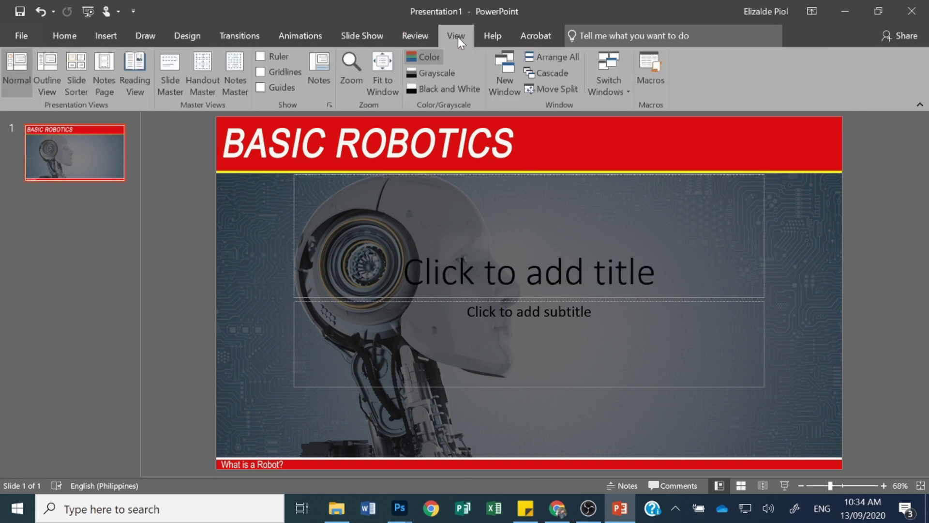
{"action": "left_click", "coordinate": [168, 85]}
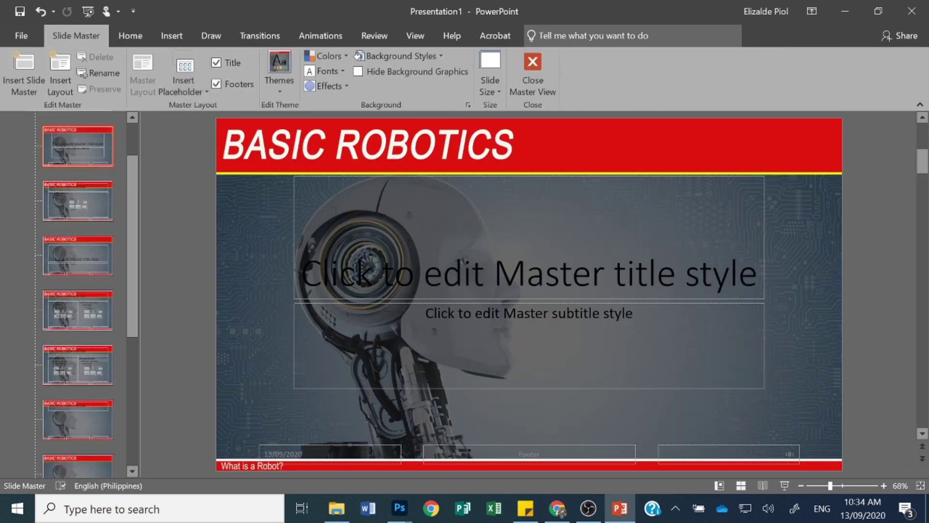
{"action": "left_click", "coordinate": [529, 176]}
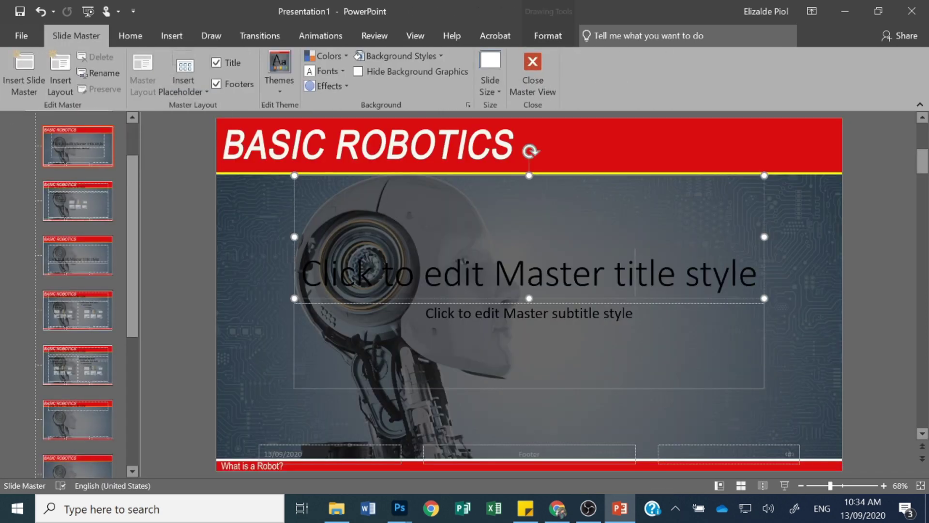
Set the master title font to Arial in white.
{"action": "left_click", "coordinate": [127, 39]}
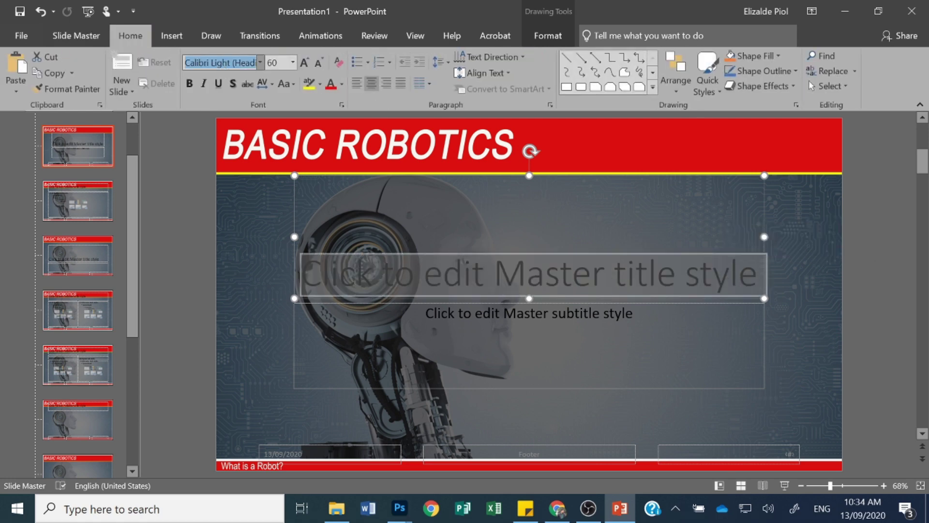
{"action": "type", "text": "Arial"}
{"action": "key", "text": "Return"}
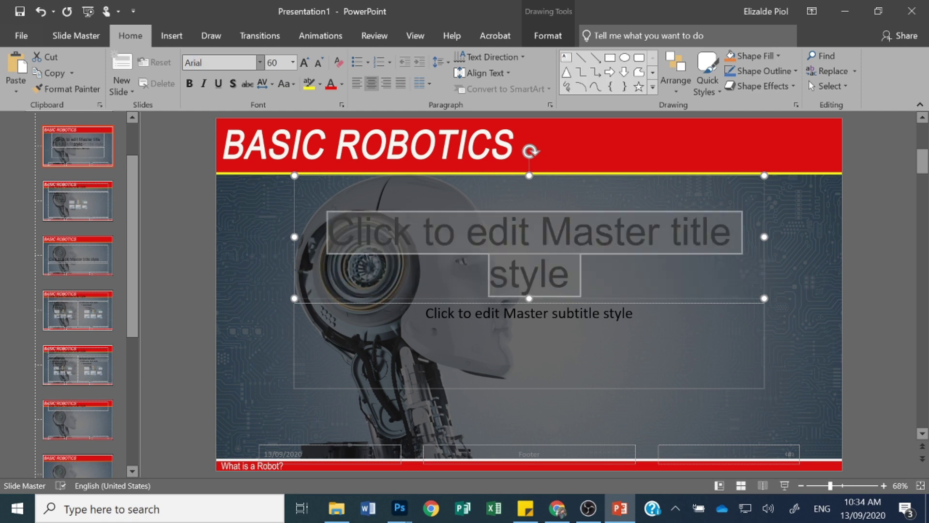
{"action": "left_click", "coordinate": [342, 84]}
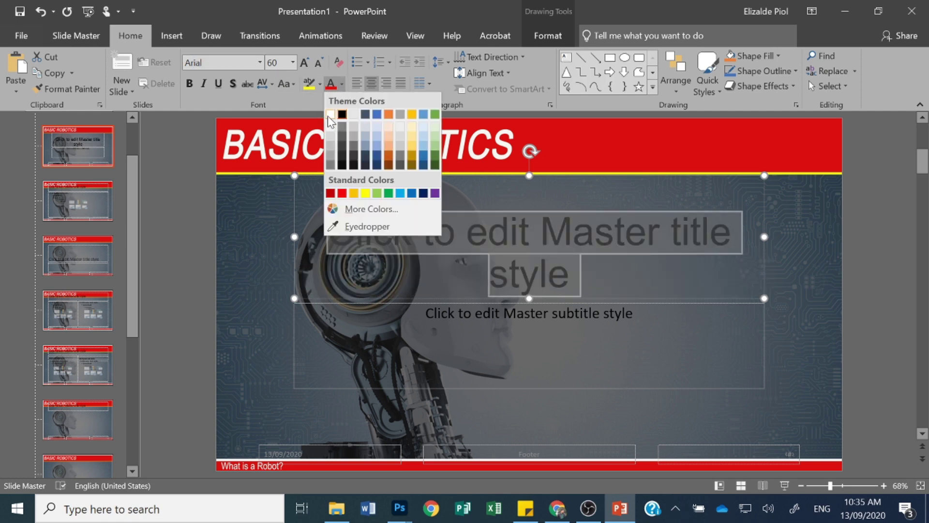
{"action": "left_click", "coordinate": [330, 116]}
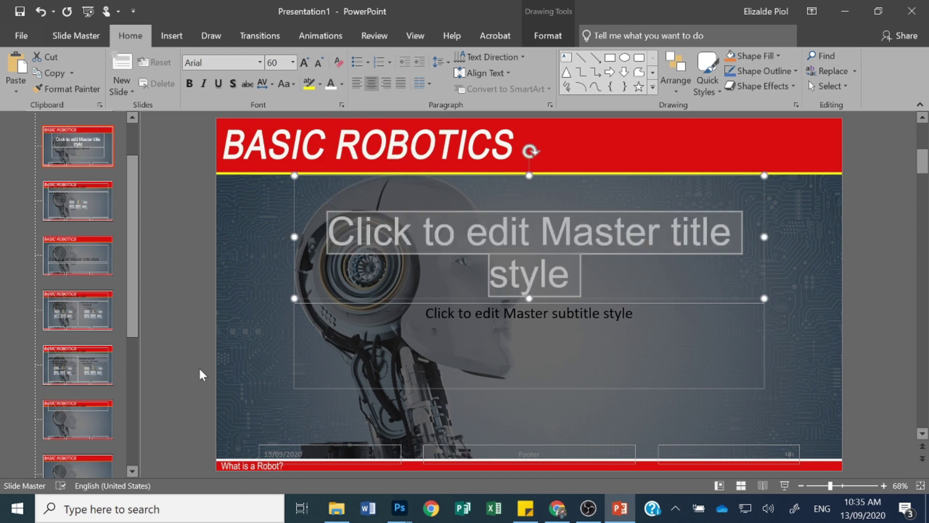
{"action": "left_click", "coordinate": [189, 352]}
Set the master subtitle text font to Arial.
{"action": "left_click", "coordinate": [548, 313]}
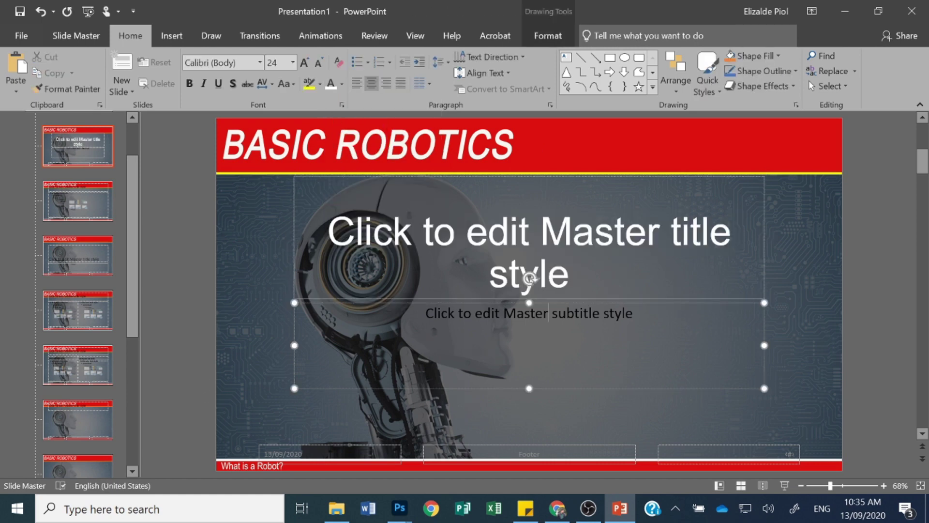
{"action": "key", "text": "ctrl+a"}
{"action": "key", "text": "ctrl+shift+f"}
{"action": "type", "text": "Arial"}
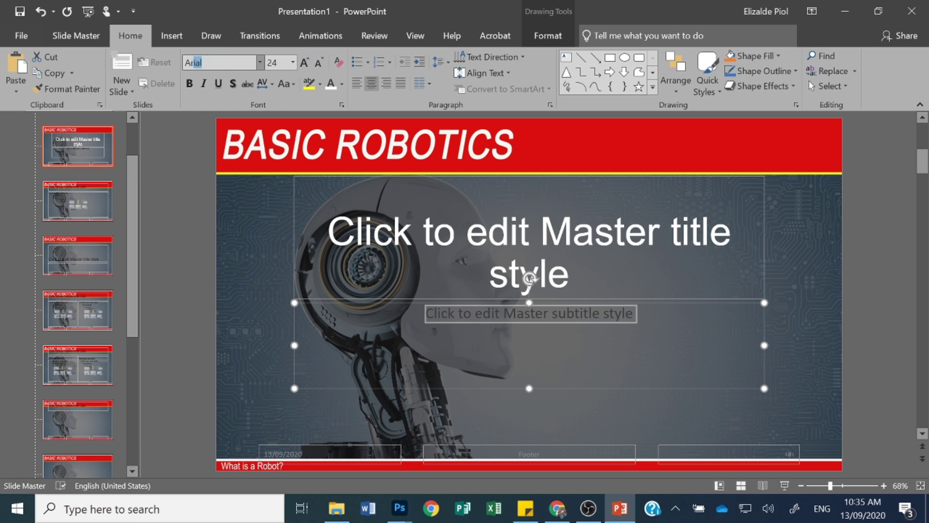
{"action": "key", "text": "Return"}
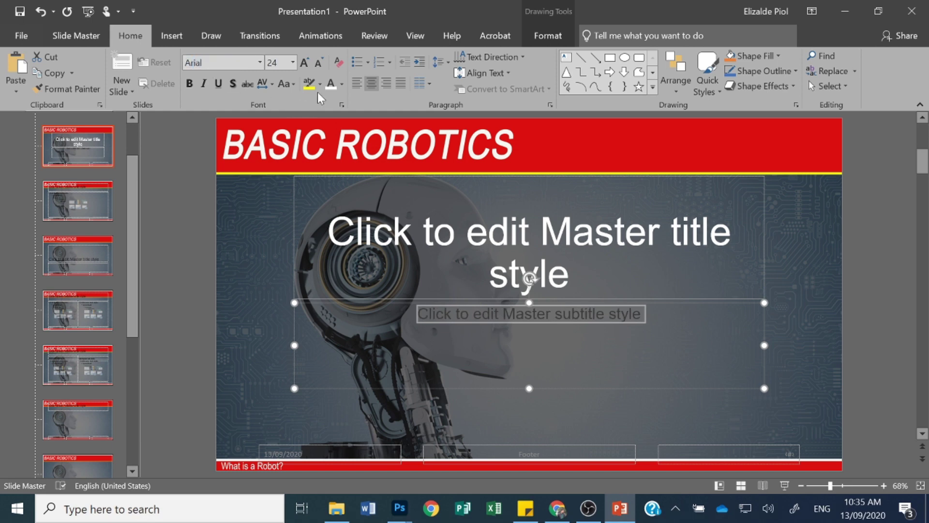
{"action": "left_click", "coordinate": [873, 321]}
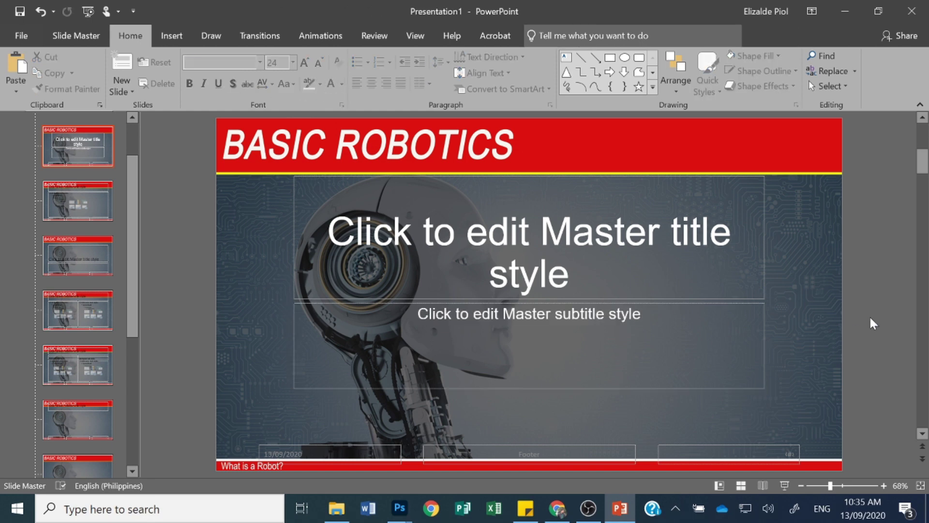
{"action": "scroll", "coordinate": [164, 223], "scroll_direction": "up", "scroll_amount": 1}
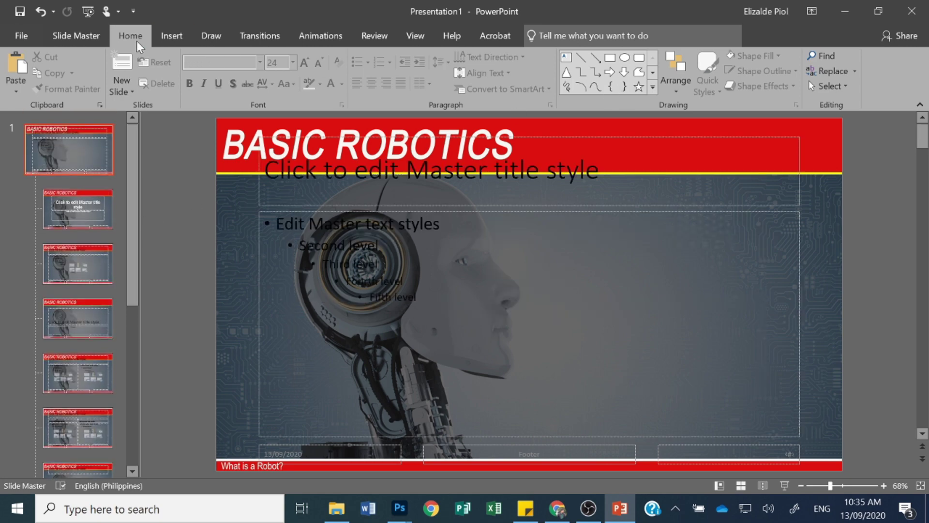
{"action": "left_click", "coordinate": [101, 33]}
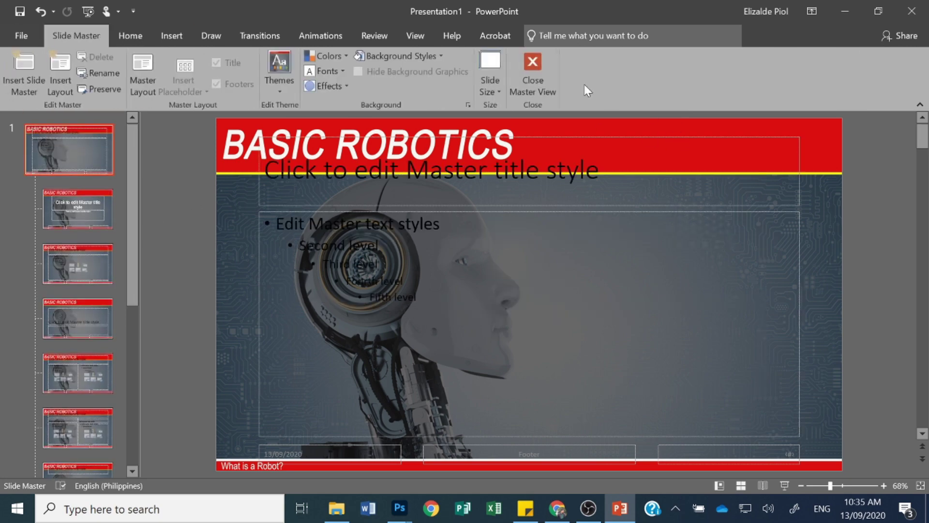
Close Master View and preview slide 1 as a slideshow.
{"action": "left_click", "coordinate": [528, 76]}
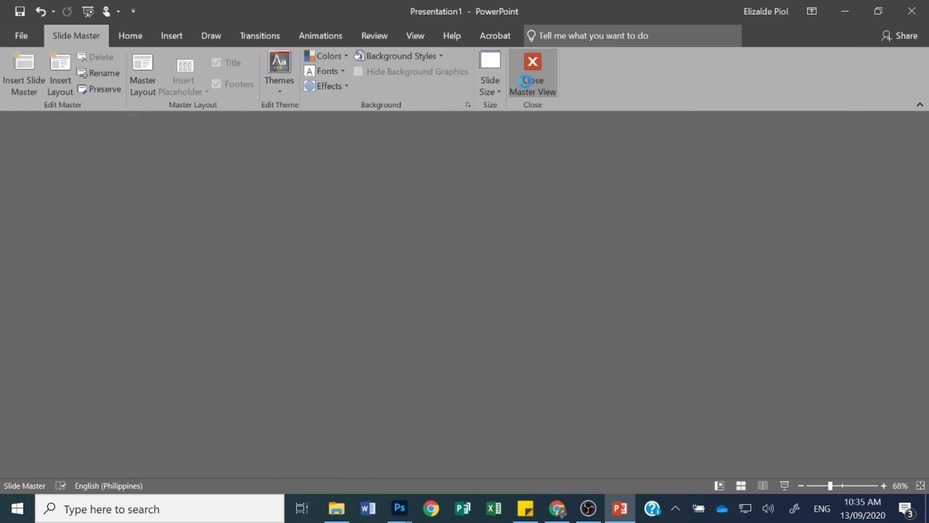
{"action": "left_click", "coordinate": [782, 486]}
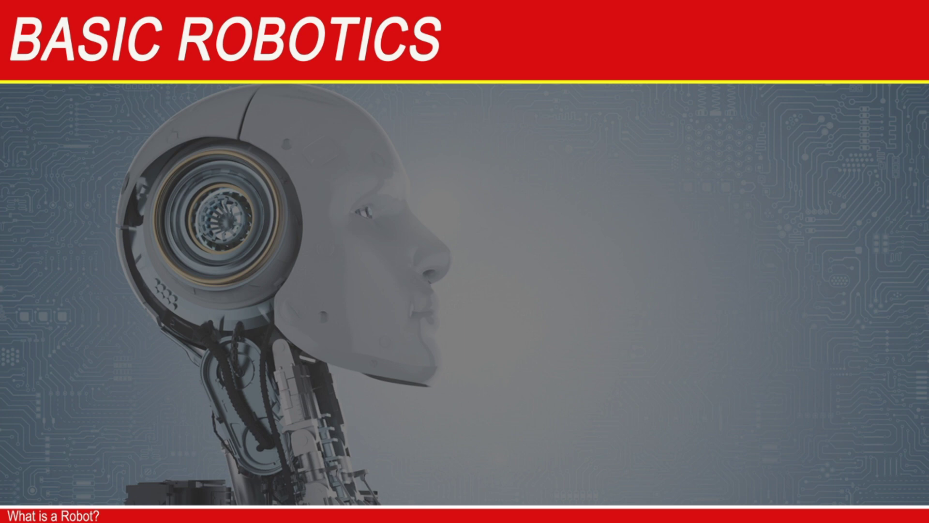
{"action": "key", "text": "Escape"}
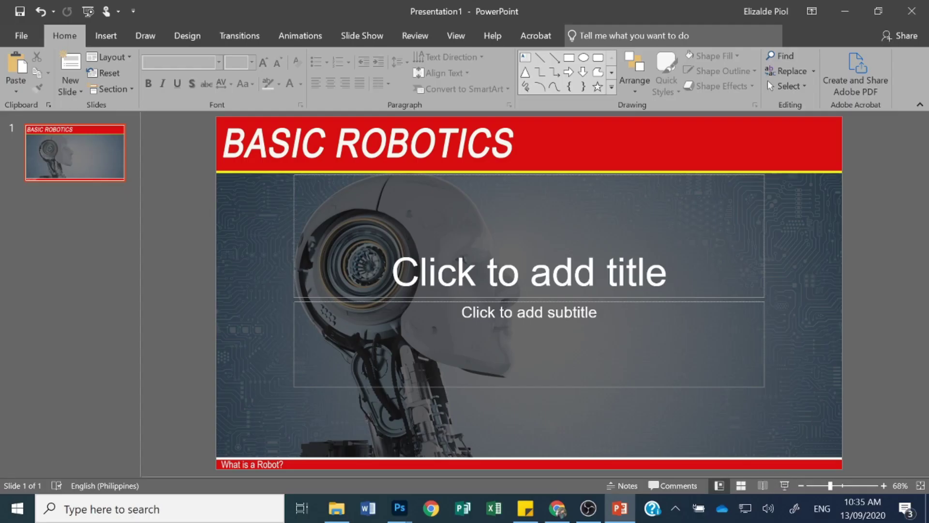
Title slide 1 'What is a Robot?' with a line of x's as the subtitle.
{"action": "left_click", "coordinate": [529, 271]}
{"action": "type", "text": "Wha"}
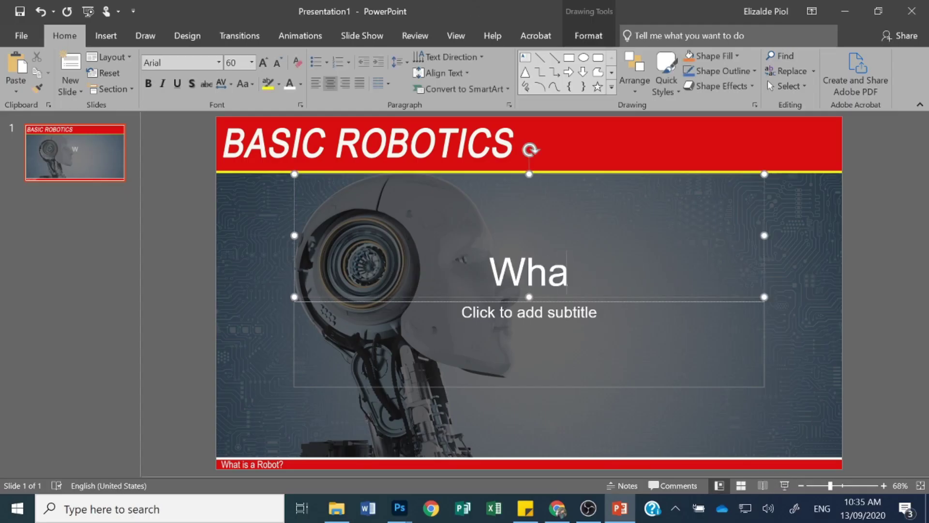
{"action": "type", "text": "t is a Robot?"}
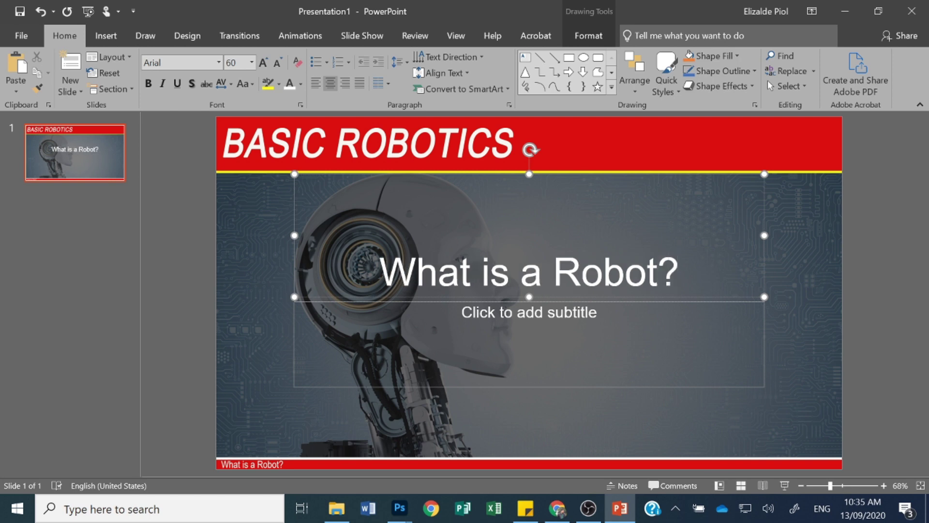
{"action": "key", "text": "ctrl+Return"}
{"action": "type", "text": "x"}
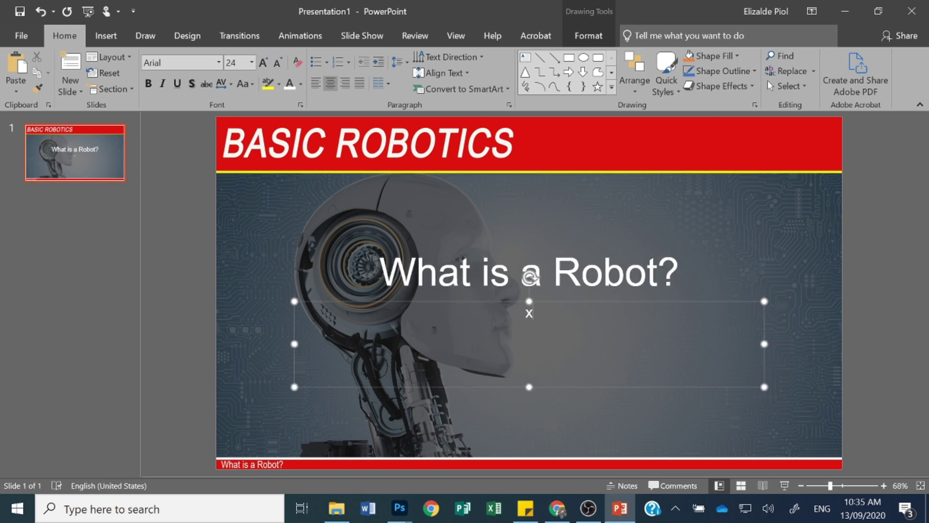
{"action": "type", "text": "xxxxxxxxxxxxxxxxxxxxxxxxxxxxxxxxxxx"}
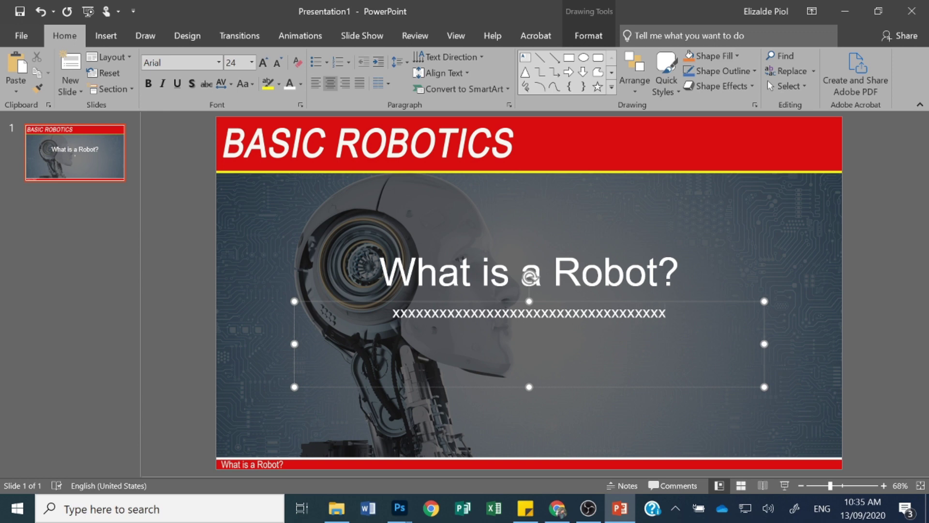
{"action": "type", "text": "xxxxxxxxxxxxxxxxxxxxxxxxxxxxxxxx"}
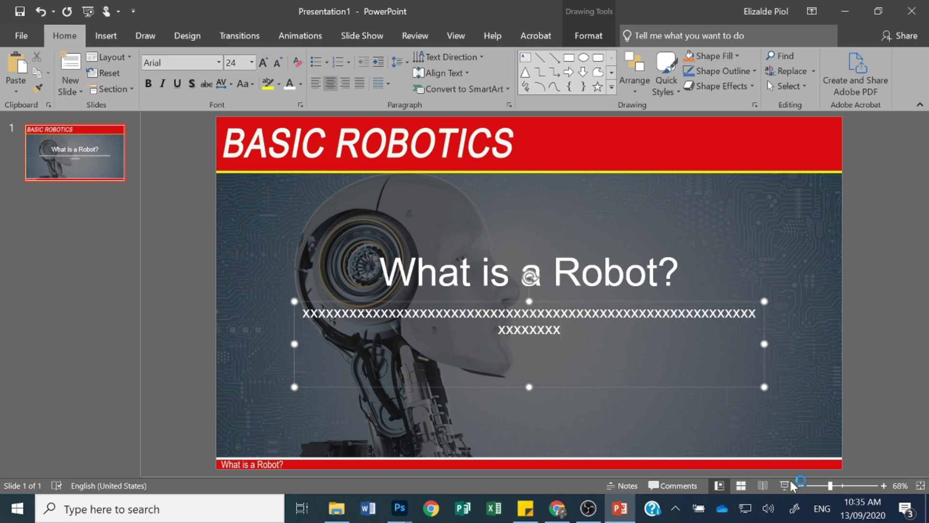
{"action": "left_click", "coordinate": [785, 485]}
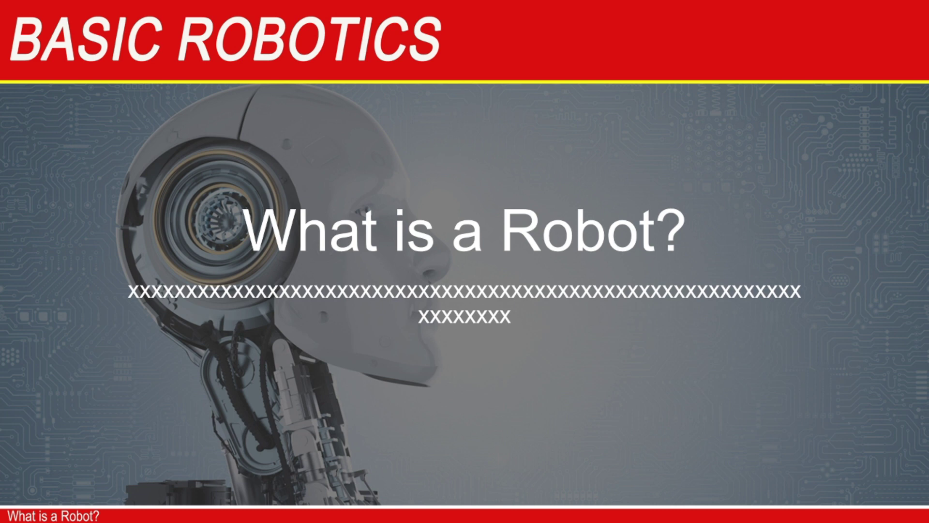
{"action": "key", "text": "Right"}
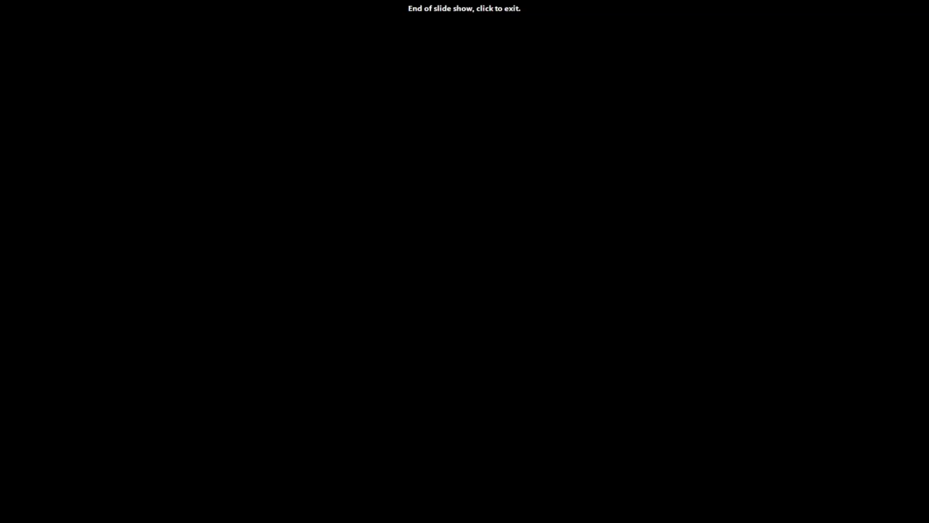
{"action": "key", "text": "Right"}
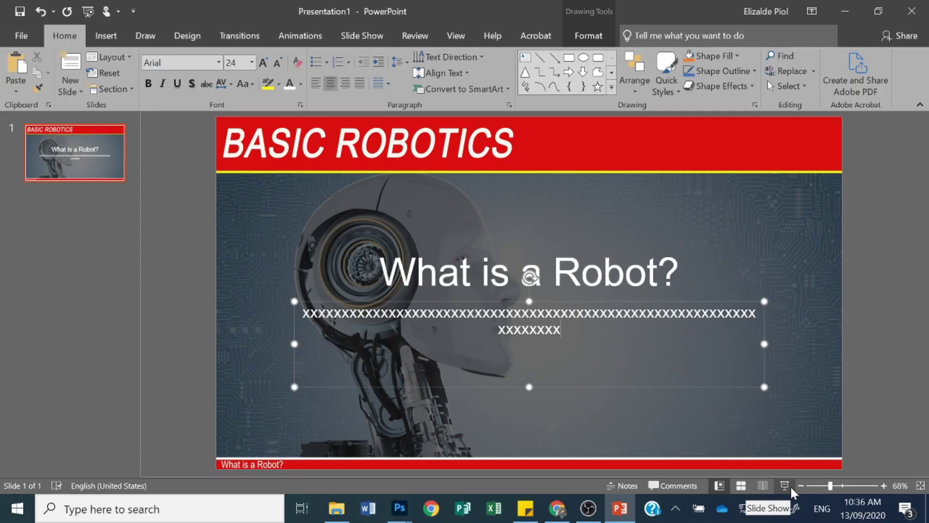